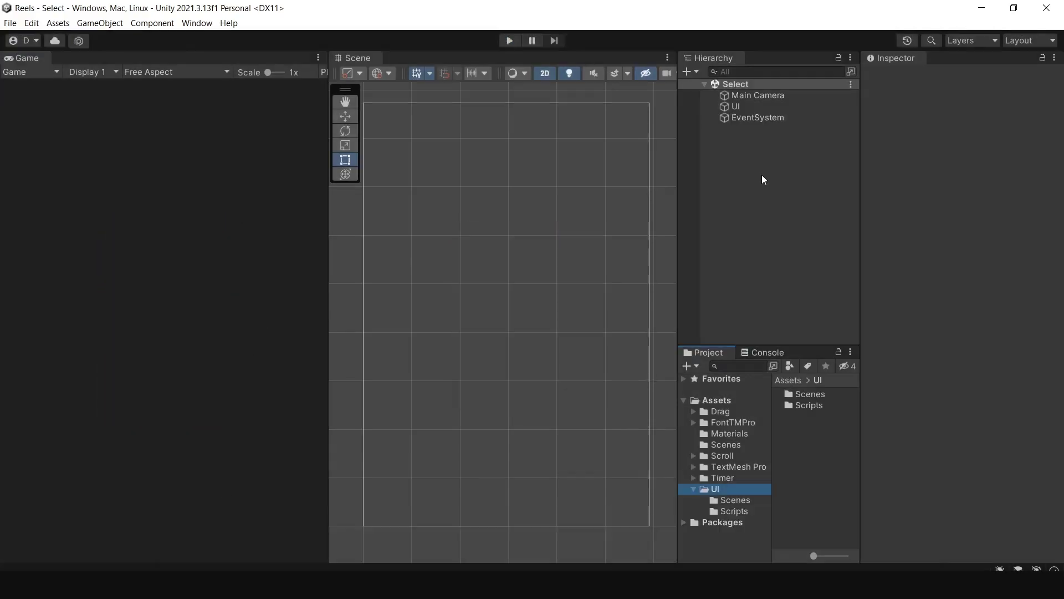
- Clear the selection and select the UI canvas object in the Hierarchy
left_click(743, 209)
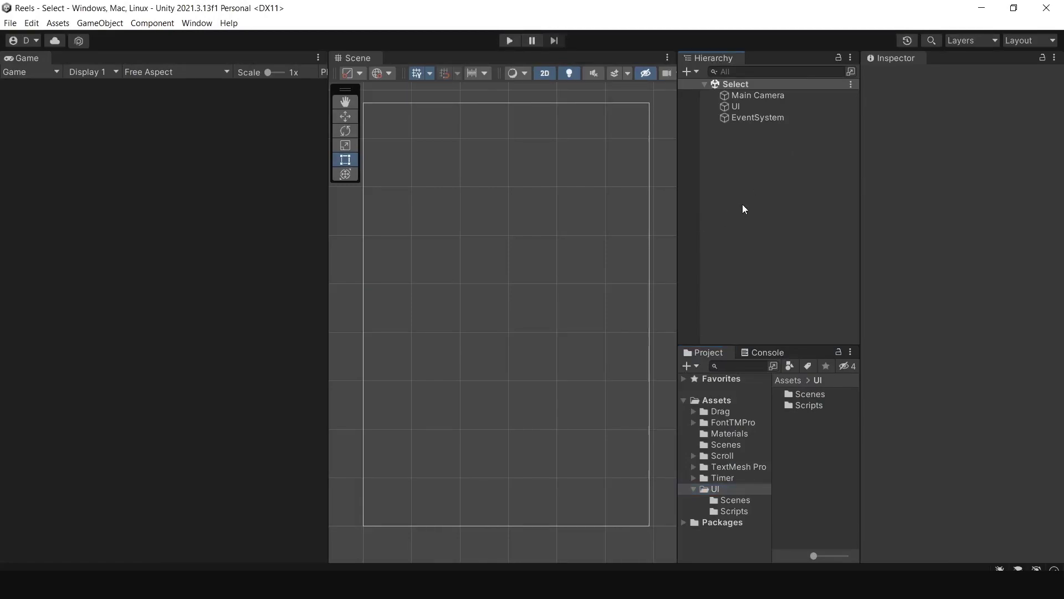
left_click(781, 112)
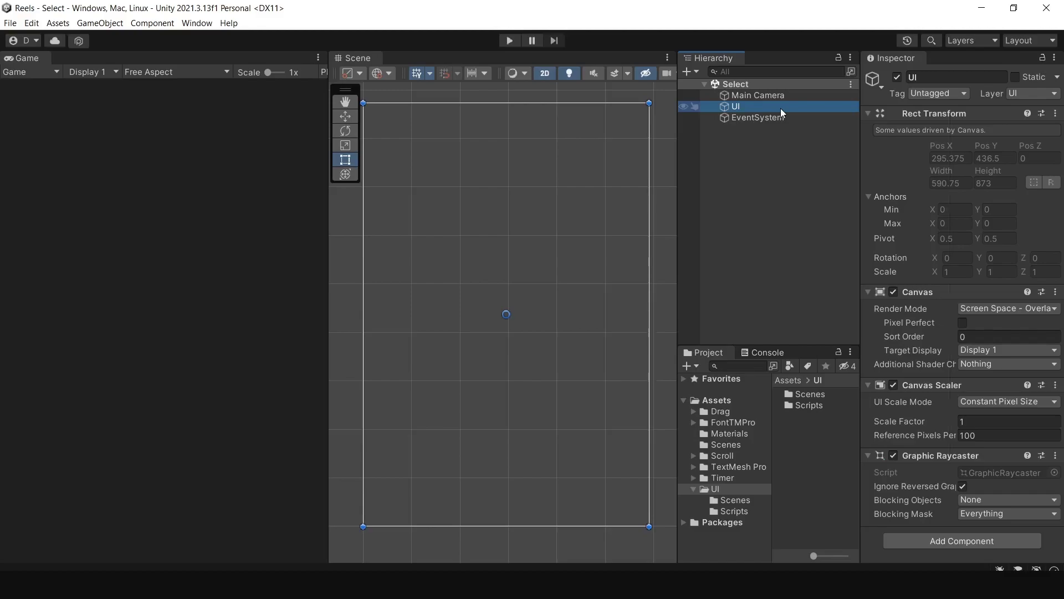
- Create a UI Image under the UI canvas and set its width to 180
right_click(782, 113)
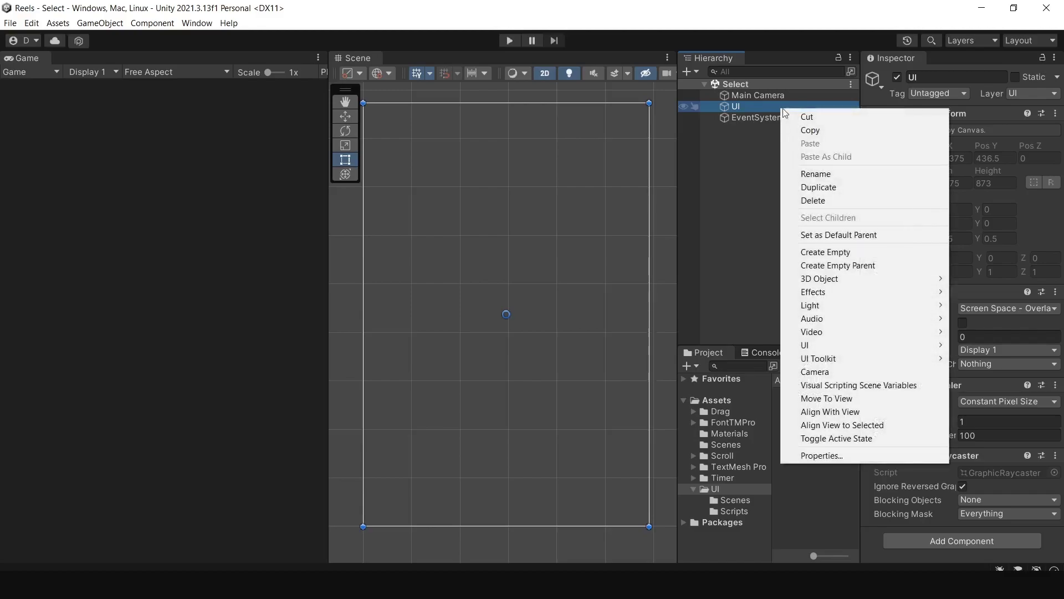
mouse_move(842, 346)
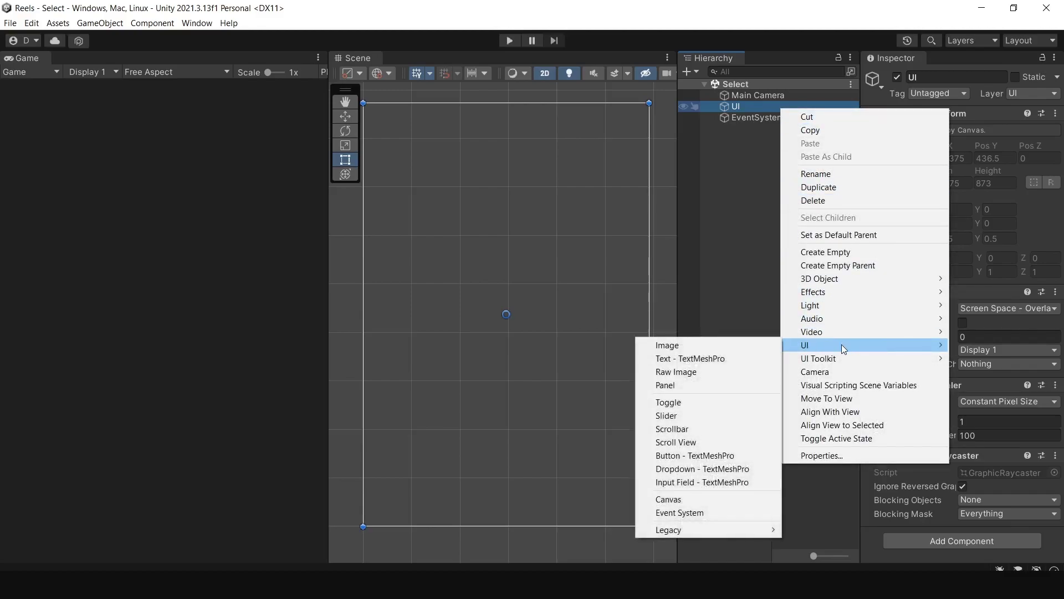
left_click(764, 344)
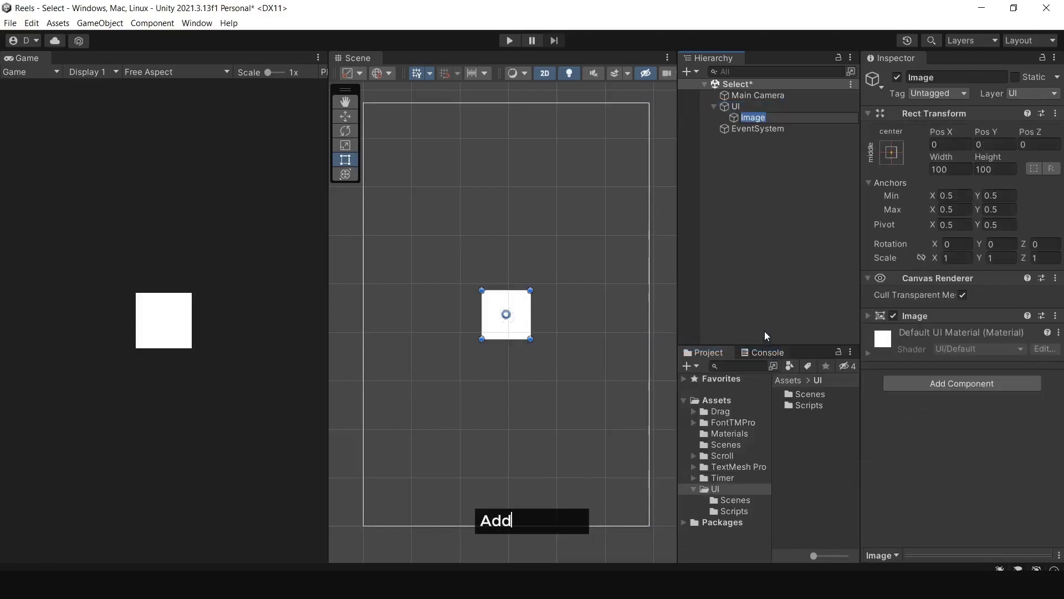
left_click(761, 197)
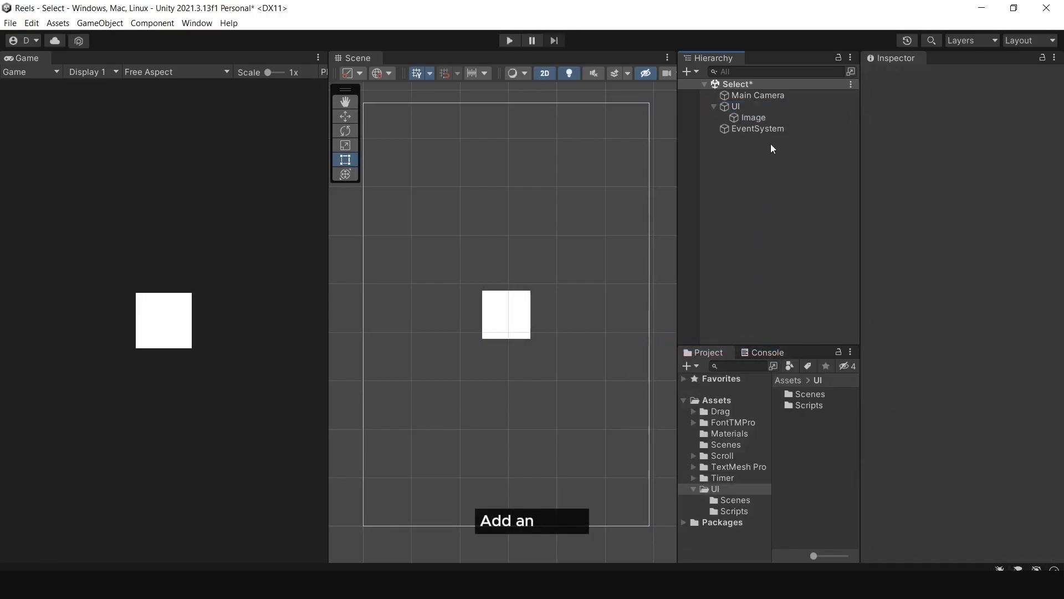
left_click(804, 117)
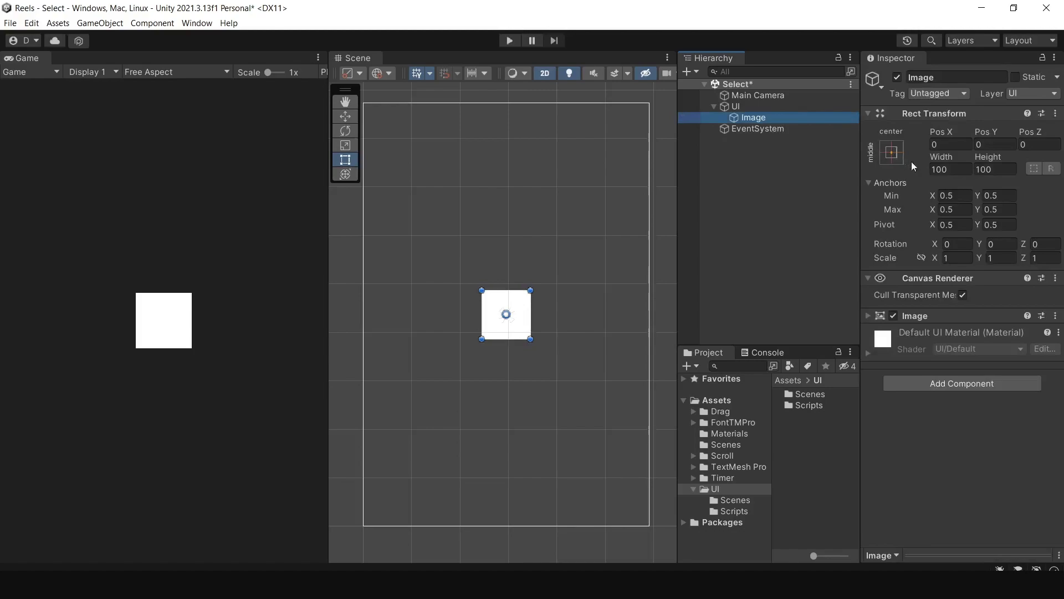
left_click(953, 168)
type("1")
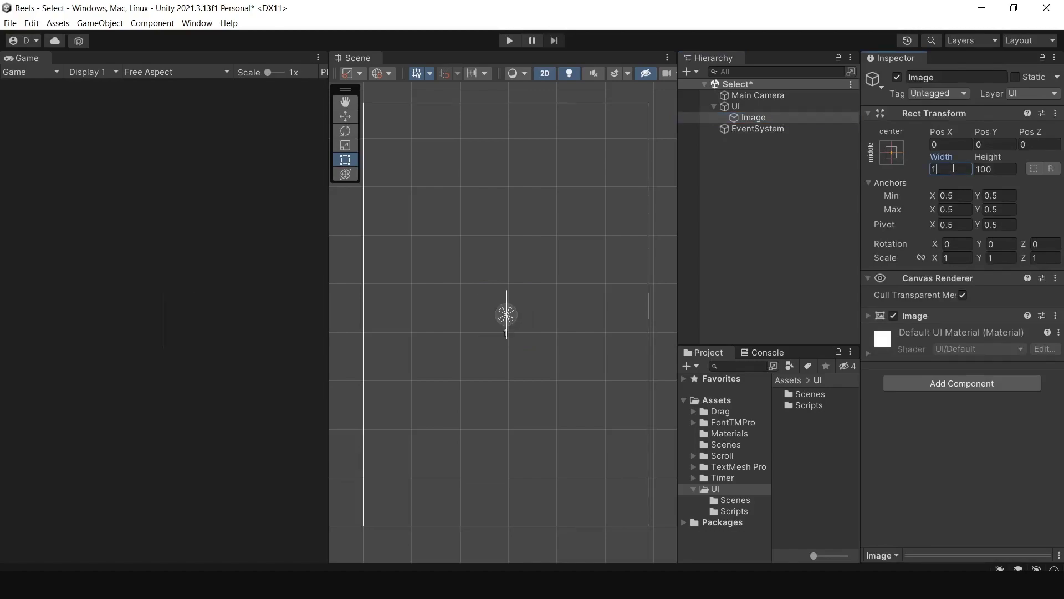
type("80")
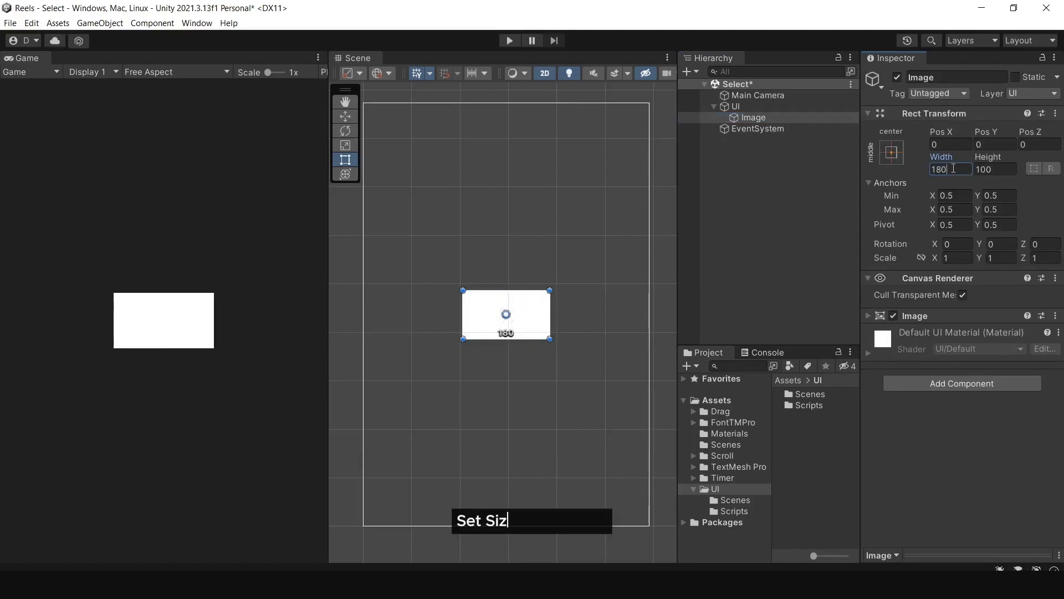
left_click(762, 115)
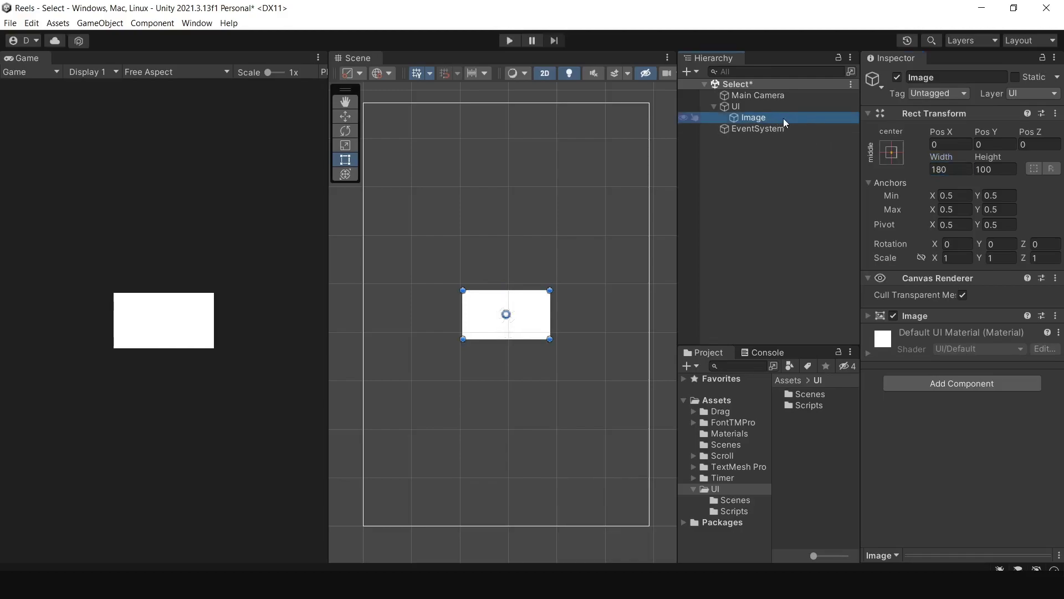
- Add an Outline component to the Image and set its Source Image to UISprite
left_click(889, 384)
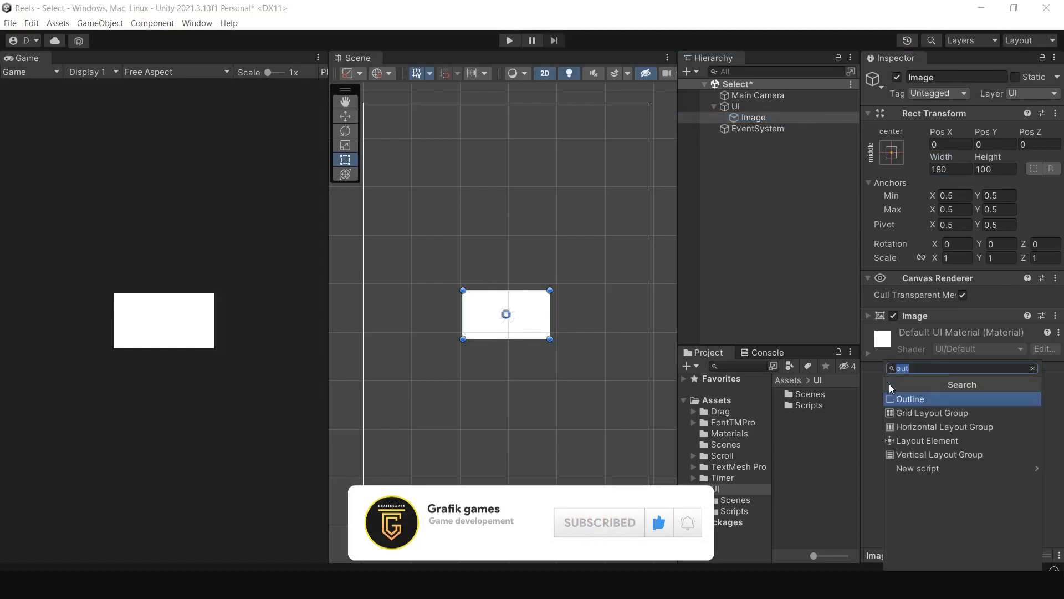
left_click(976, 400)
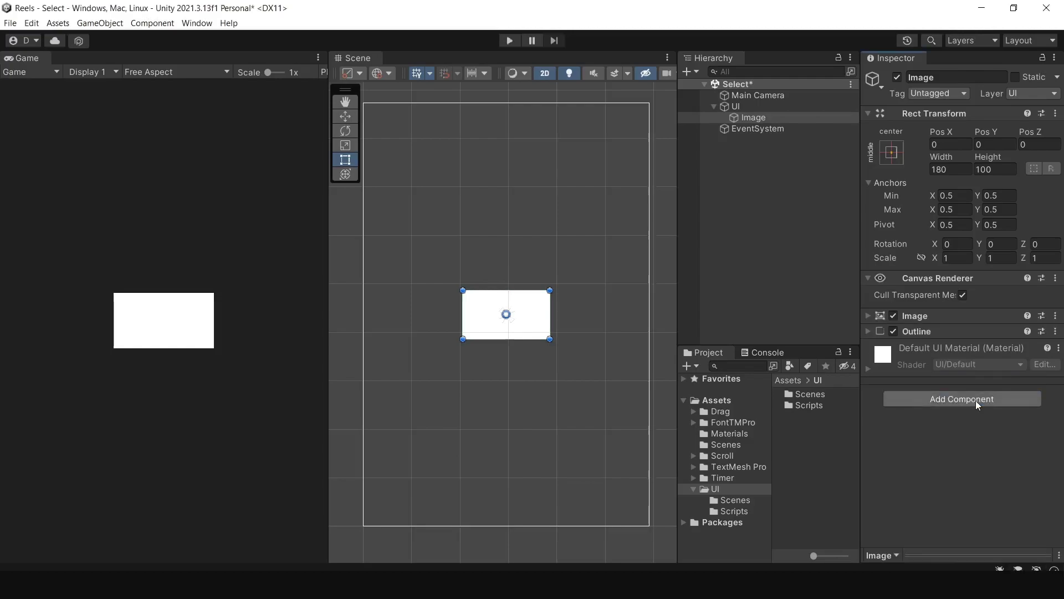
left_click(869, 317)
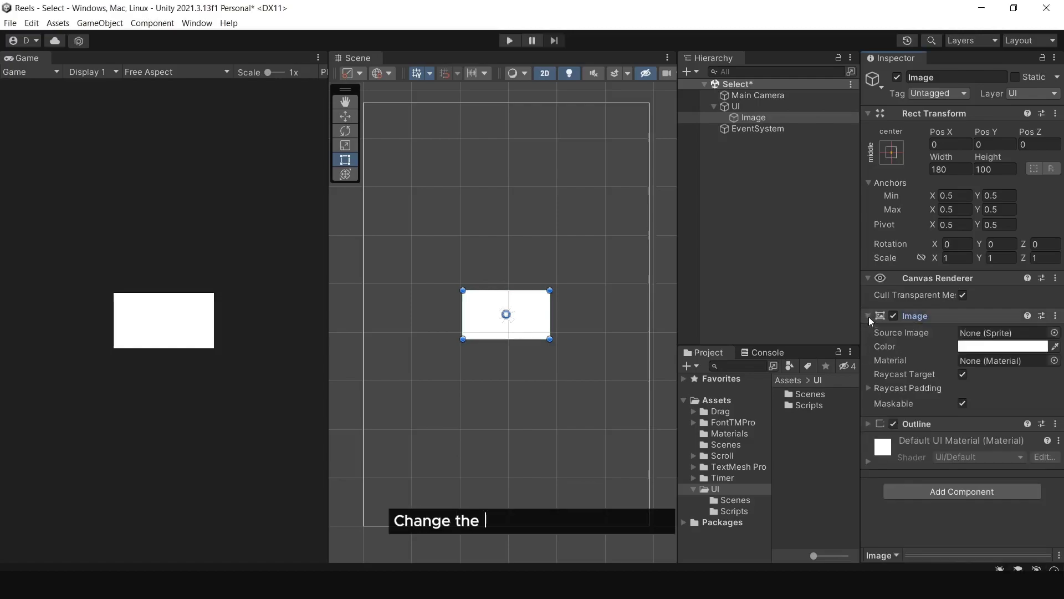
left_click(1054, 332)
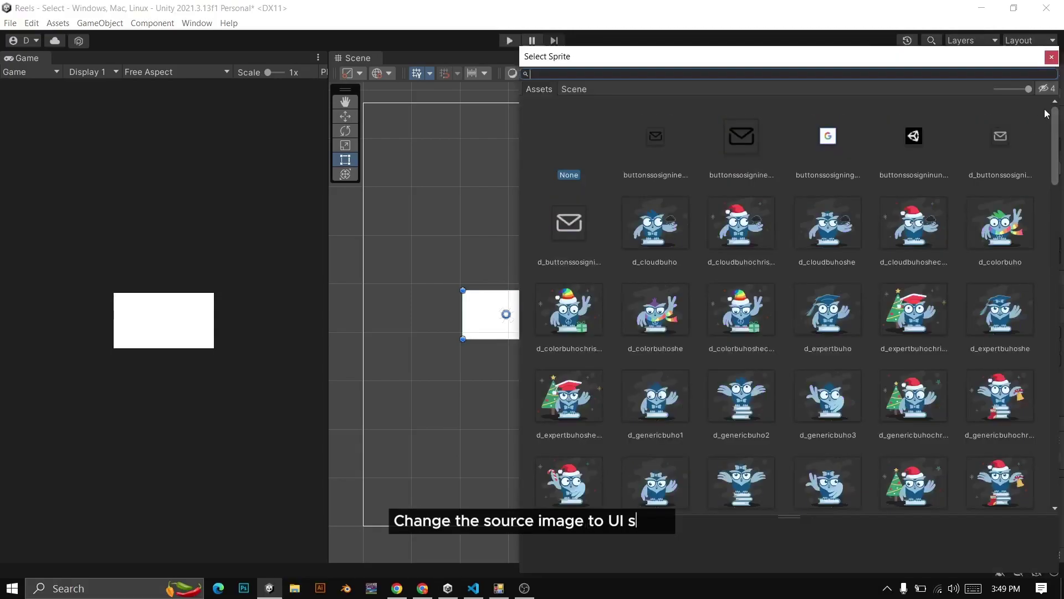
scroll(1044, 447, "down", 10)
scroll(1044, 447, "down", 10)
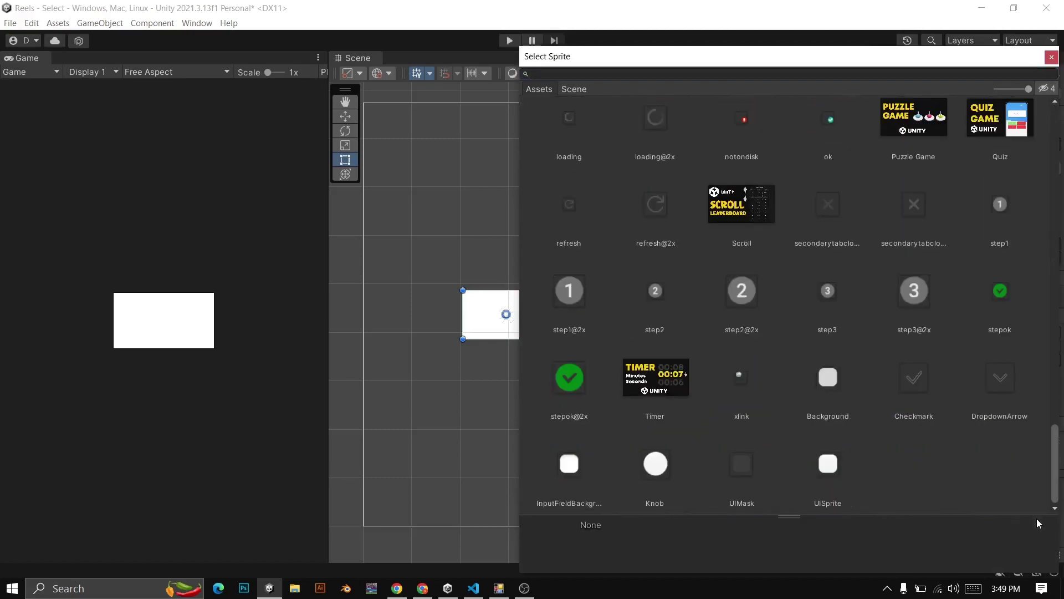
left_click(831, 464)
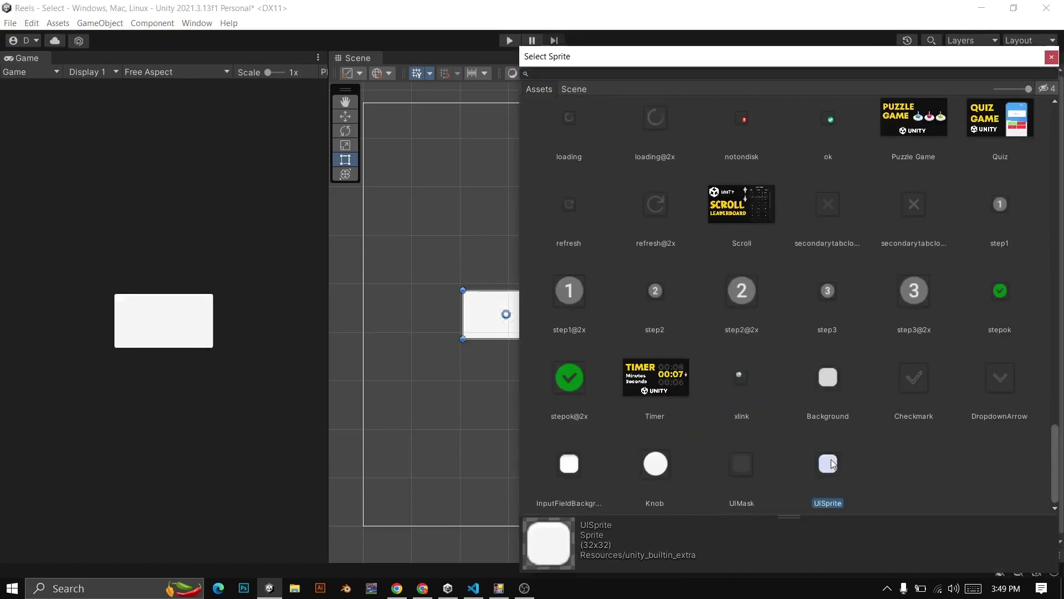
left_click(1051, 57)
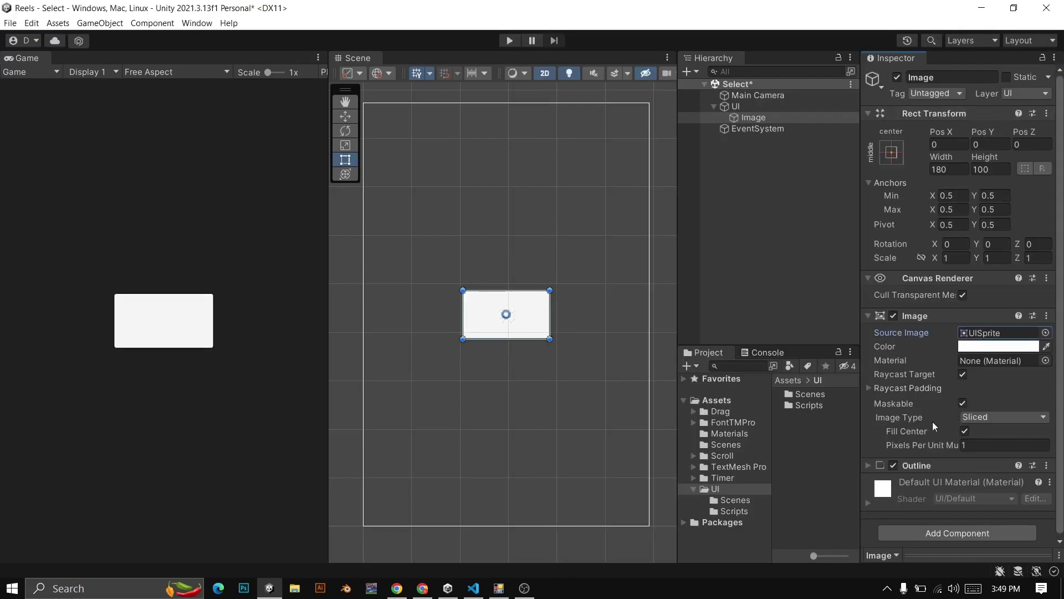
- Set the Outline effect colour to white and its effect distance to 5, -5
left_click(868, 315)
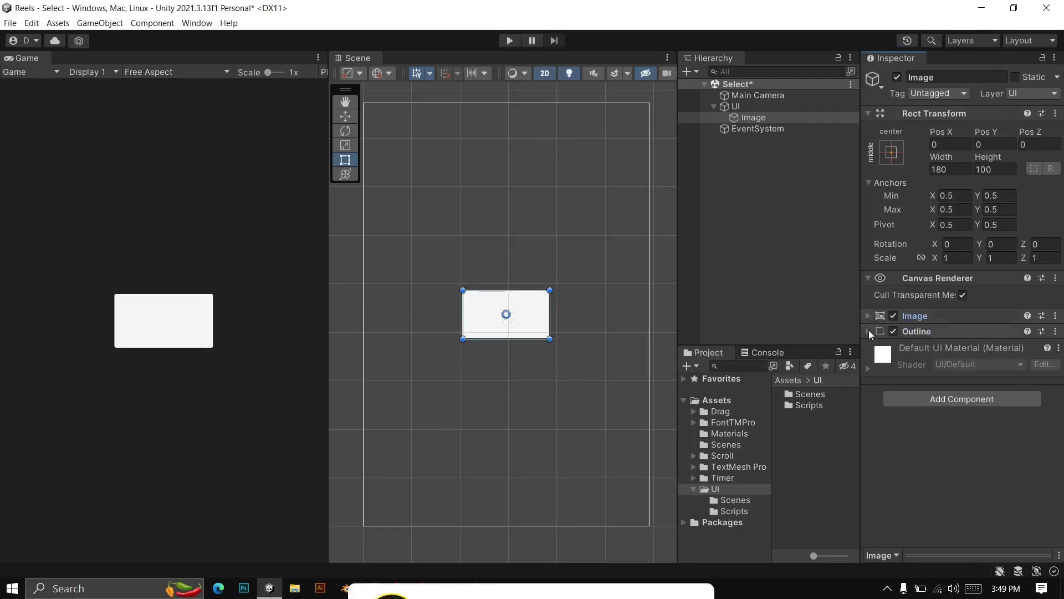
left_click(869, 331)
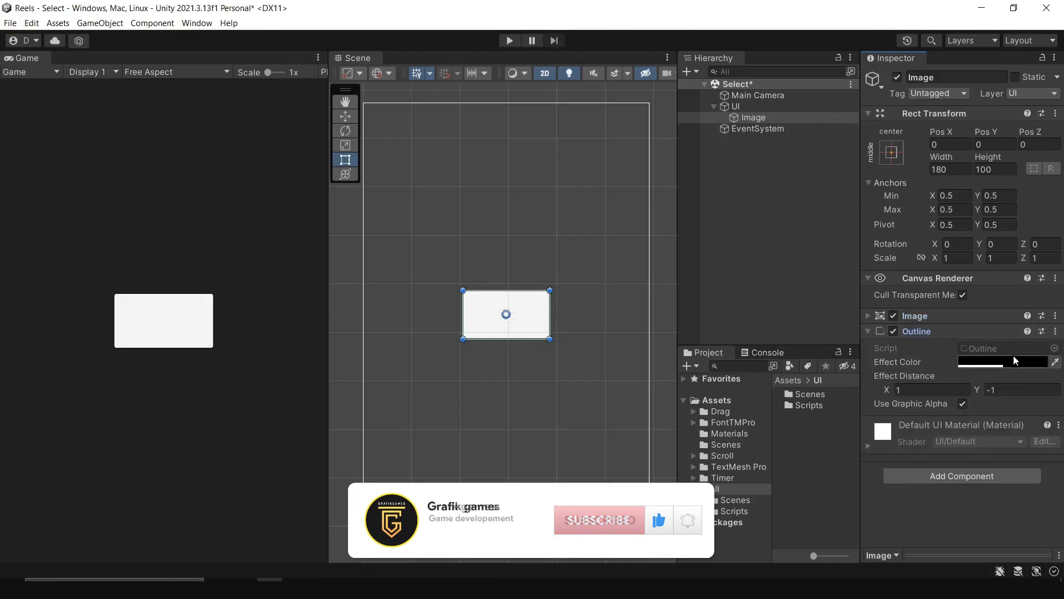
left_click(1029, 359)
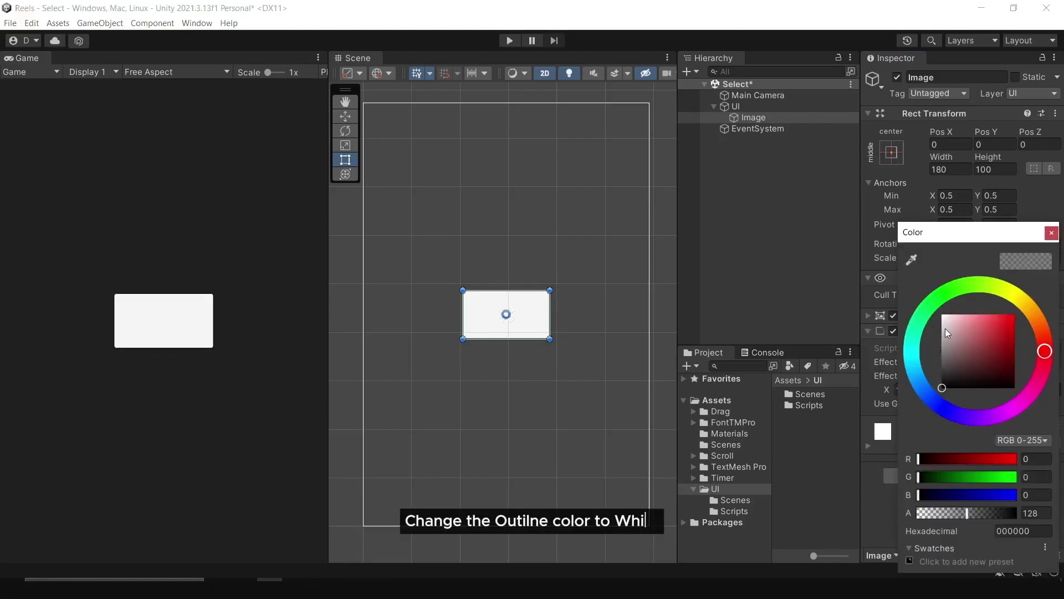
left_click_drag(945, 328, 927, 287)
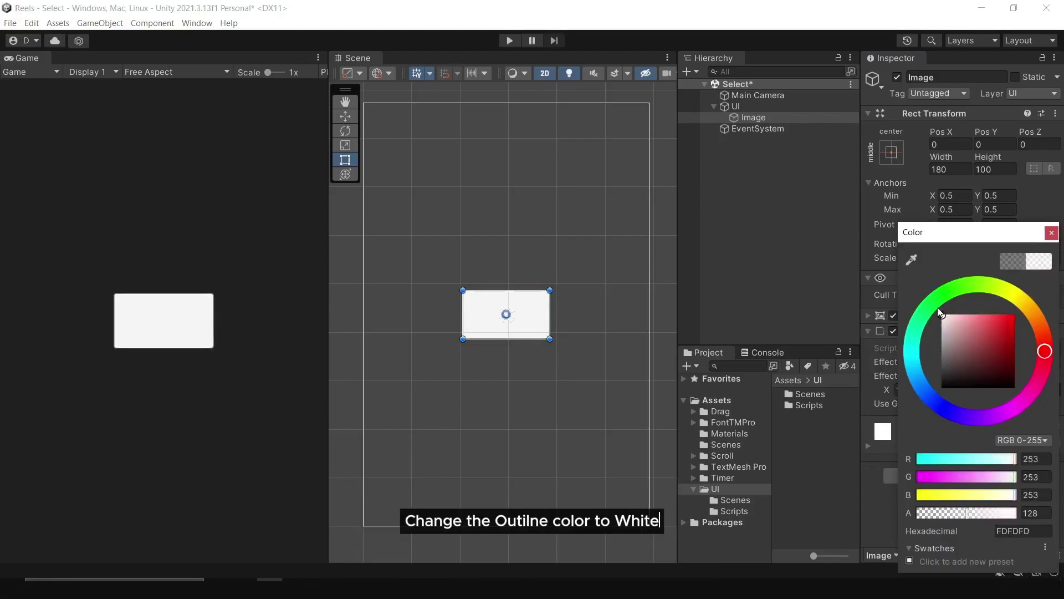
left_click(1052, 232)
left_click(964, 389)
type("5")
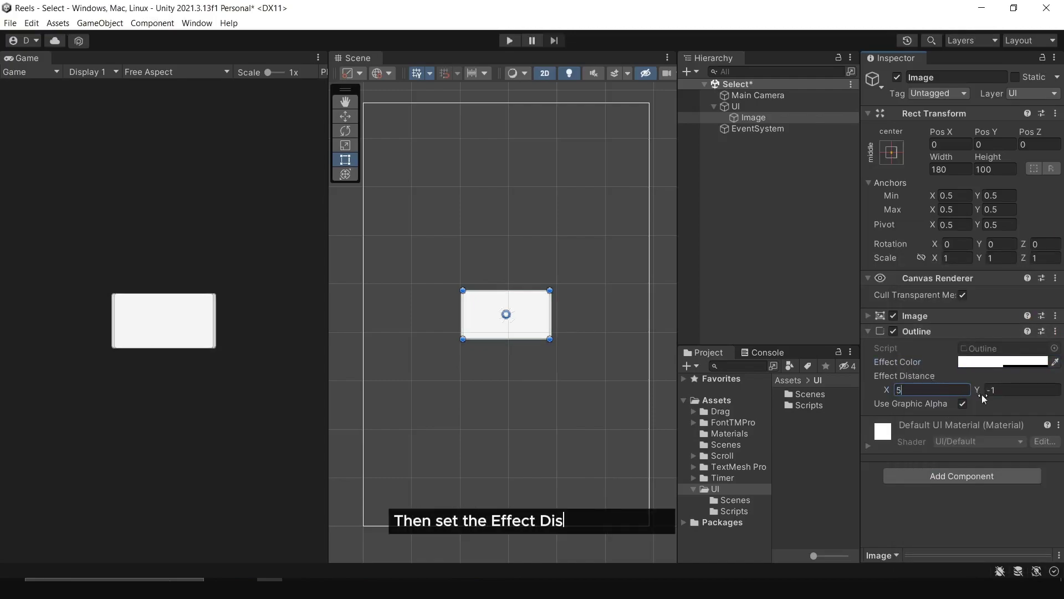
left_click(1016, 387)
type("-5")
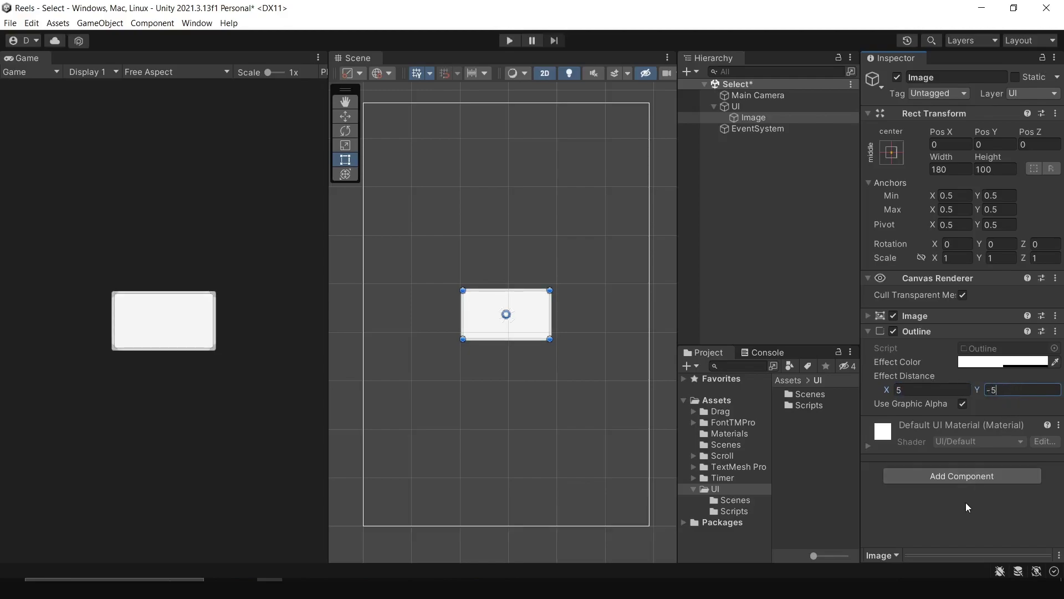
key("Return")
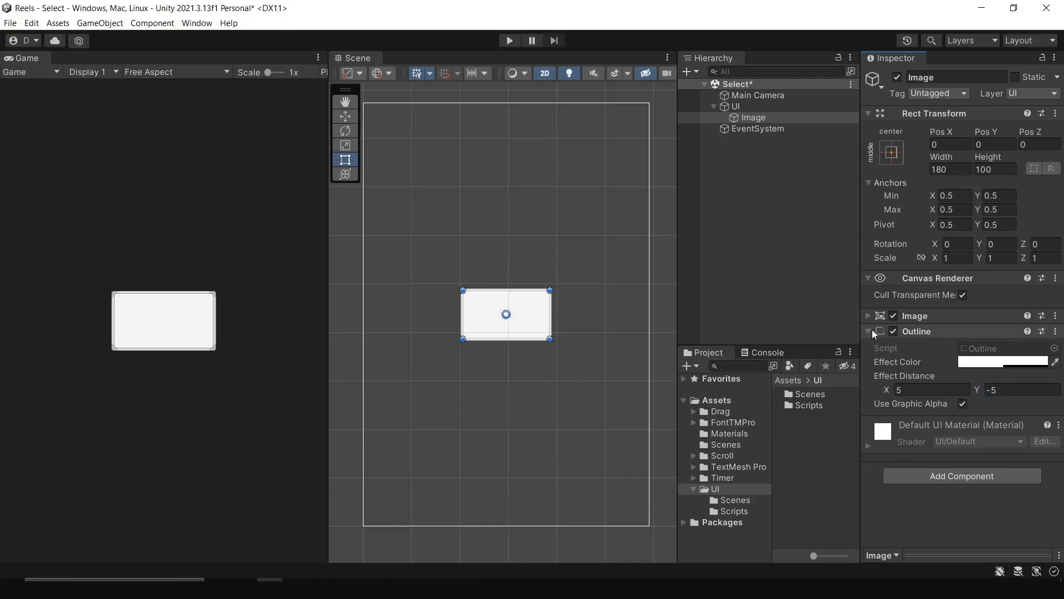
- Attach the ScaleImage script from the Scripts folder to the Image and expand its settings
left_click(872, 330)
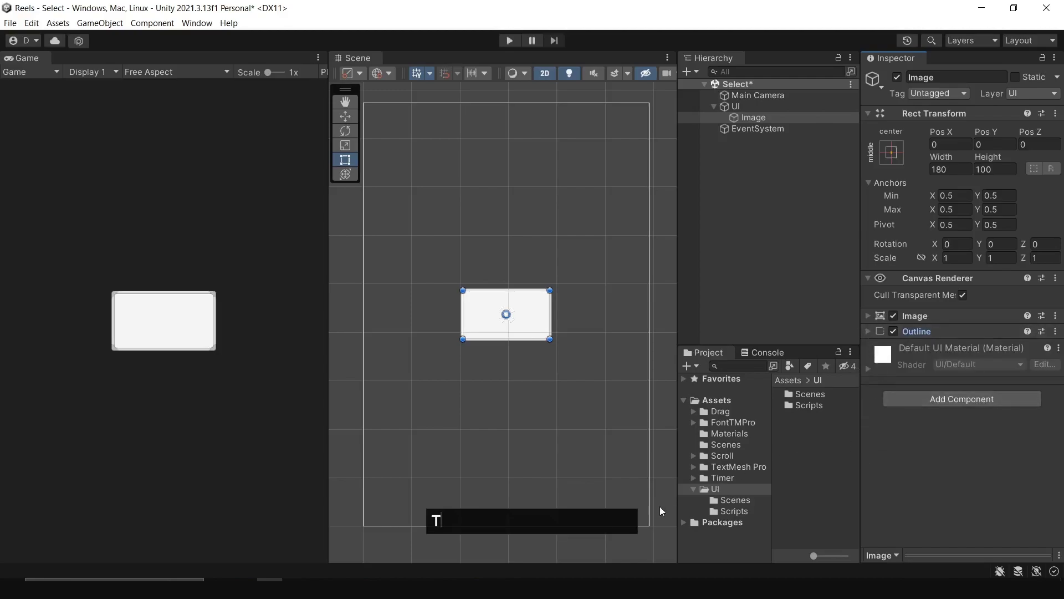
left_click(726, 511)
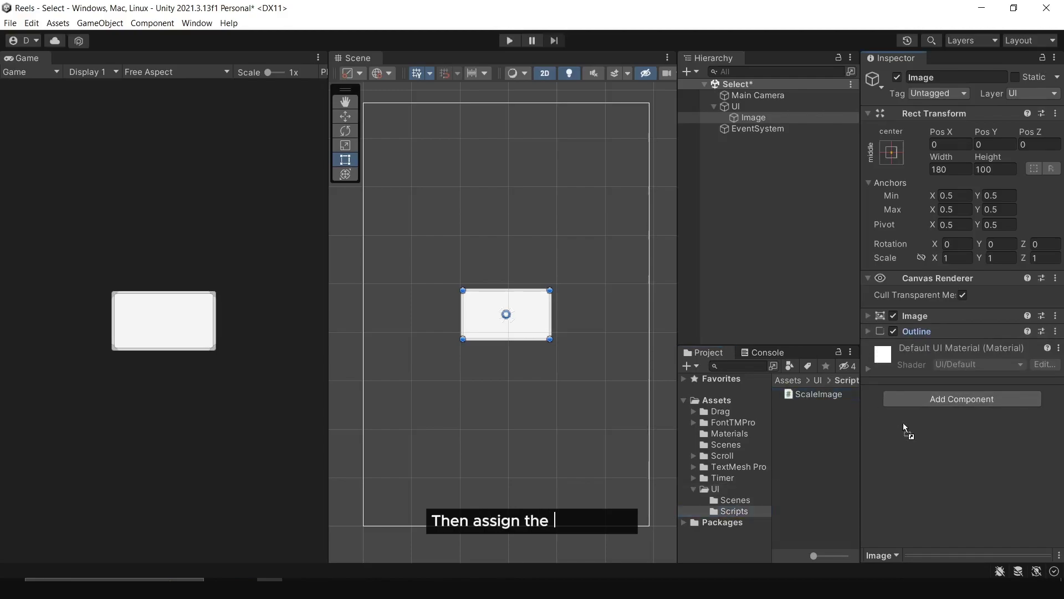
left_click_drag(804, 394, 930, 431)
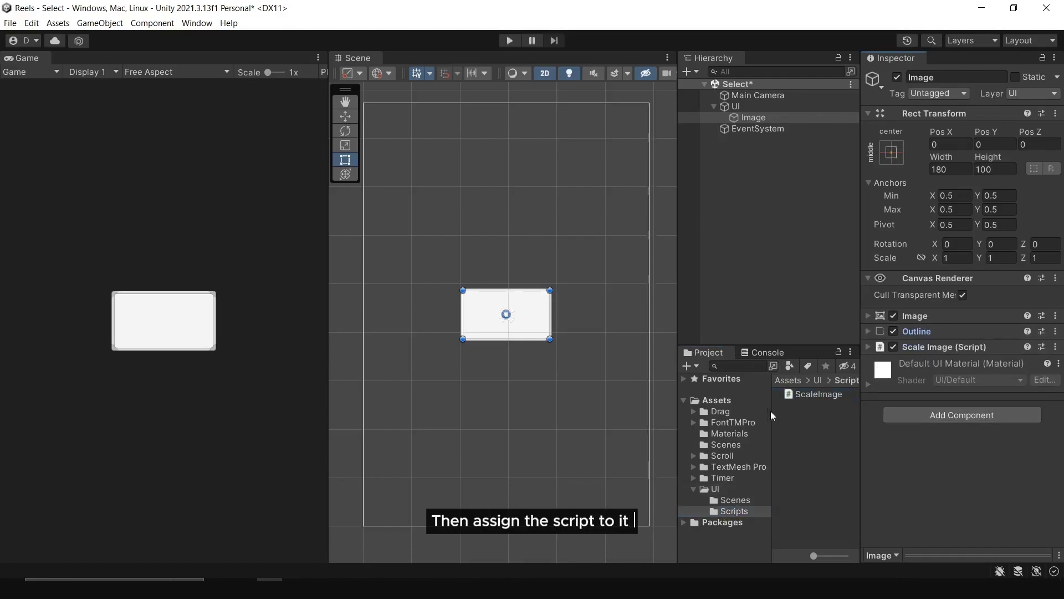
left_click(872, 347)
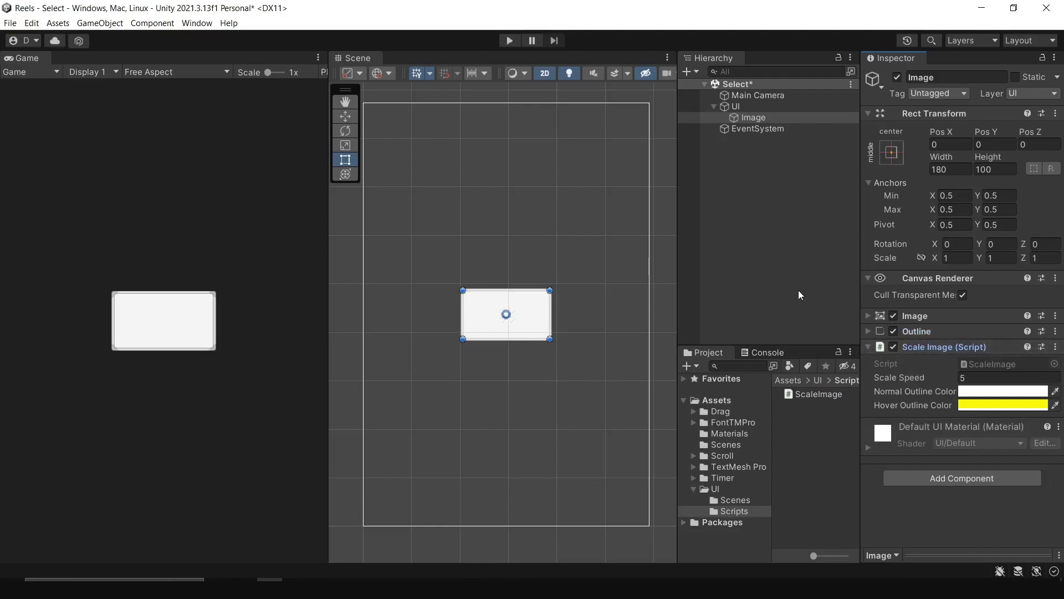
left_click(803, 119)
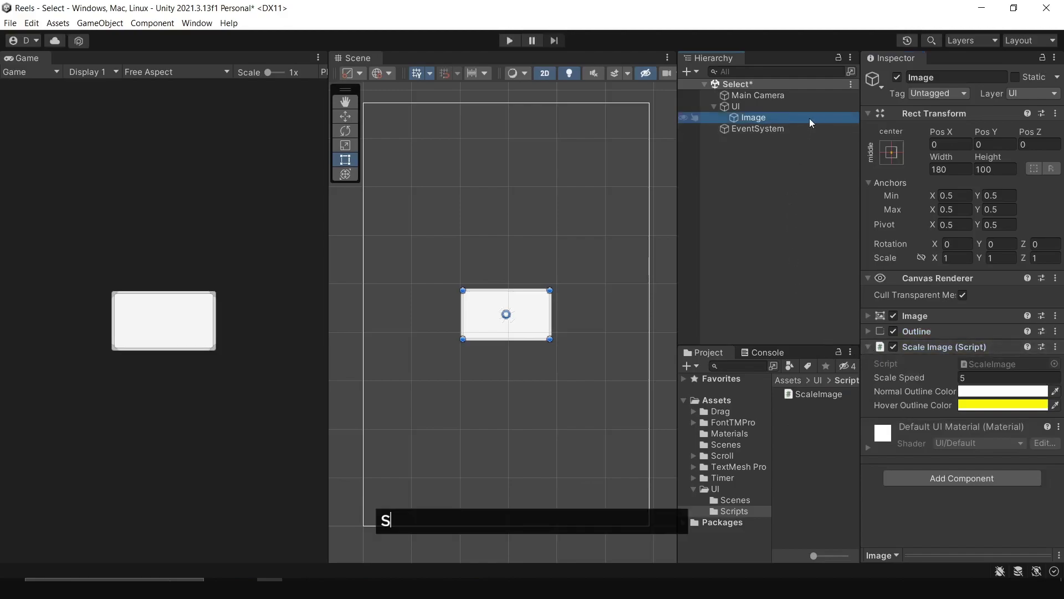
- Rename the Image to 1 and duplicate it twice
left_click(777, 118)
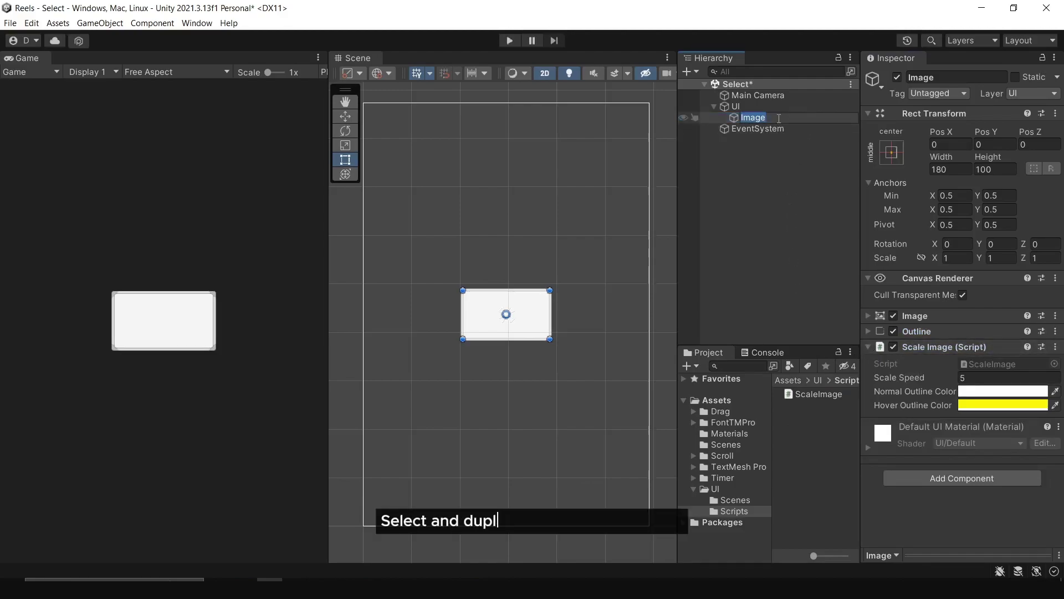
type("1")
key("Return")
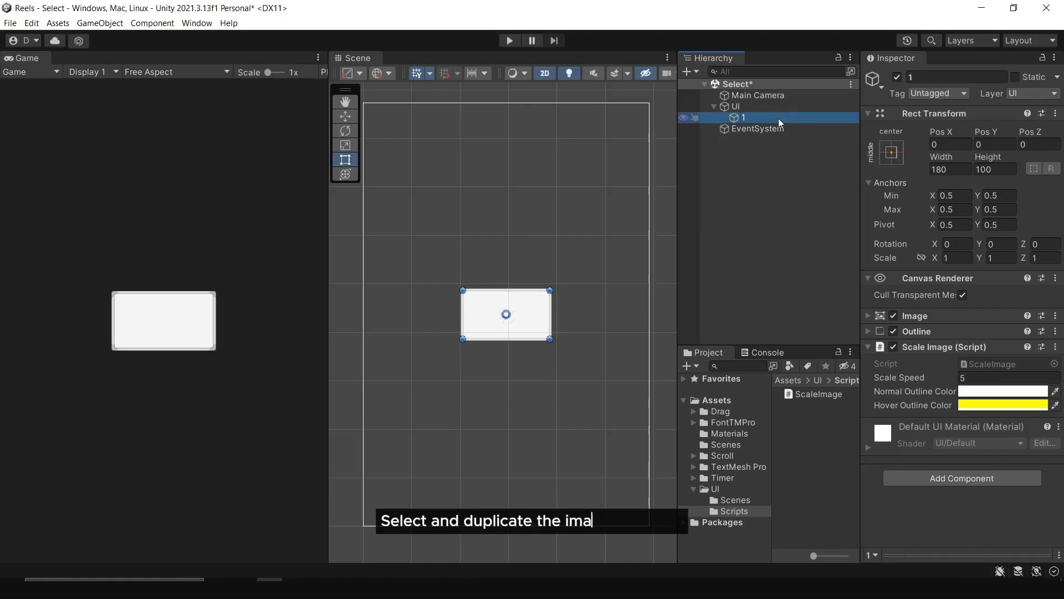
right_click(781, 122)
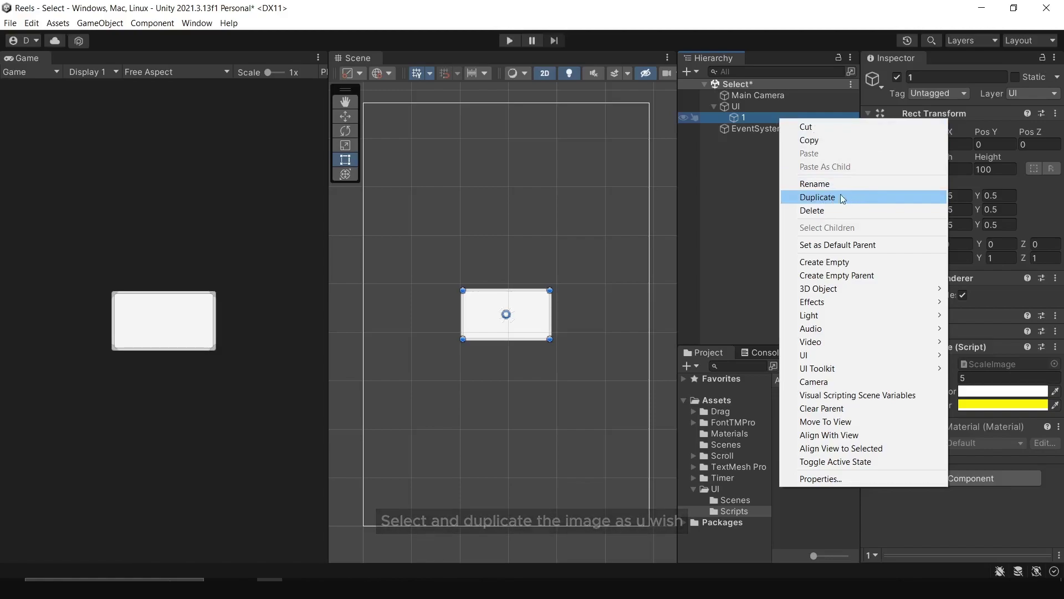
left_click(859, 199)
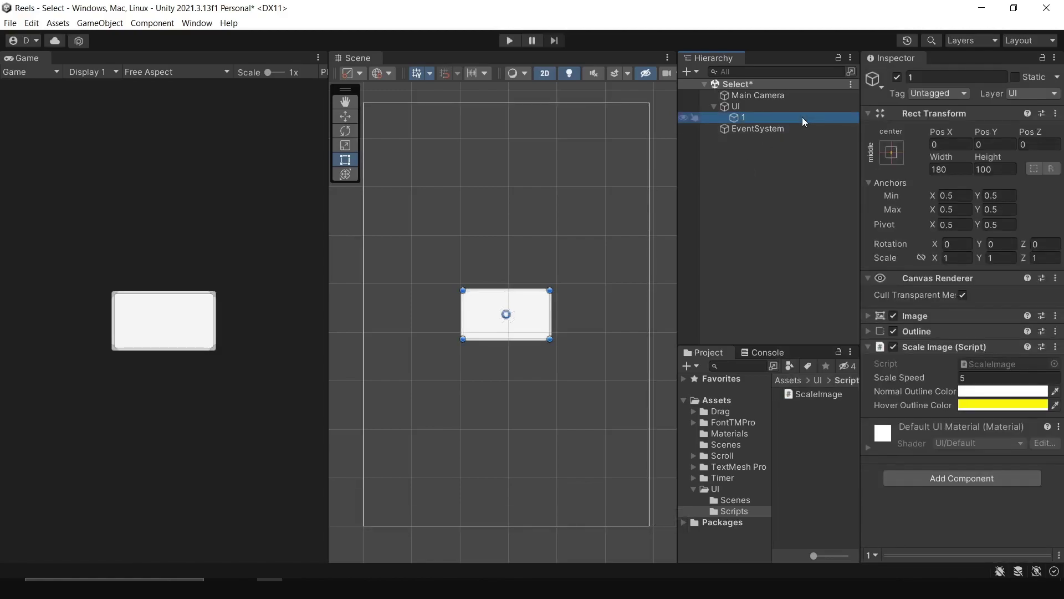
key("ctrl+d")
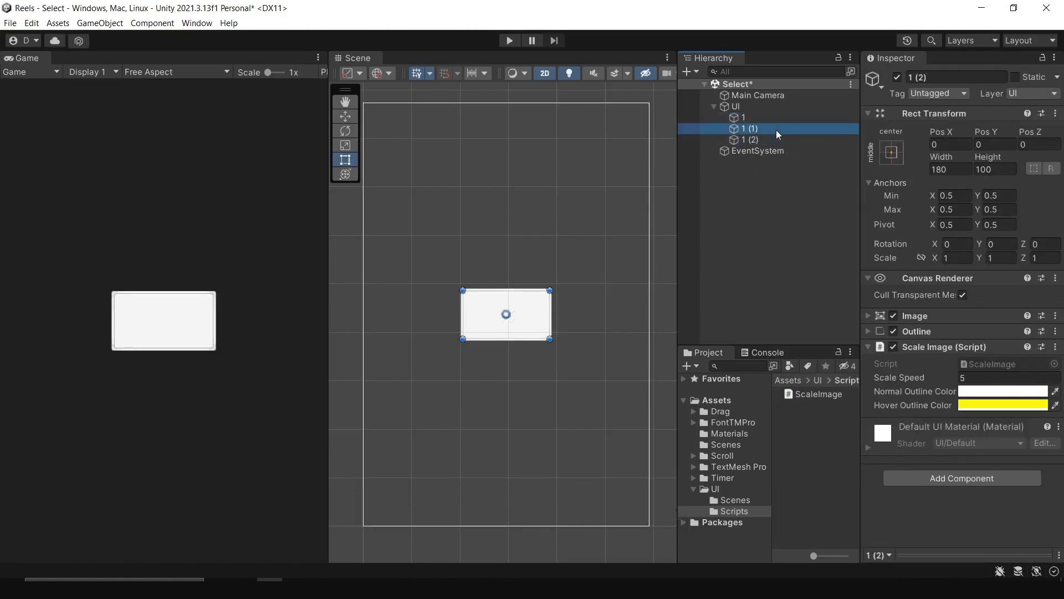
- Rename the copies 1 (1) and 1 (2) to 2 and 3
left_click(776, 130)
left_click(776, 130)
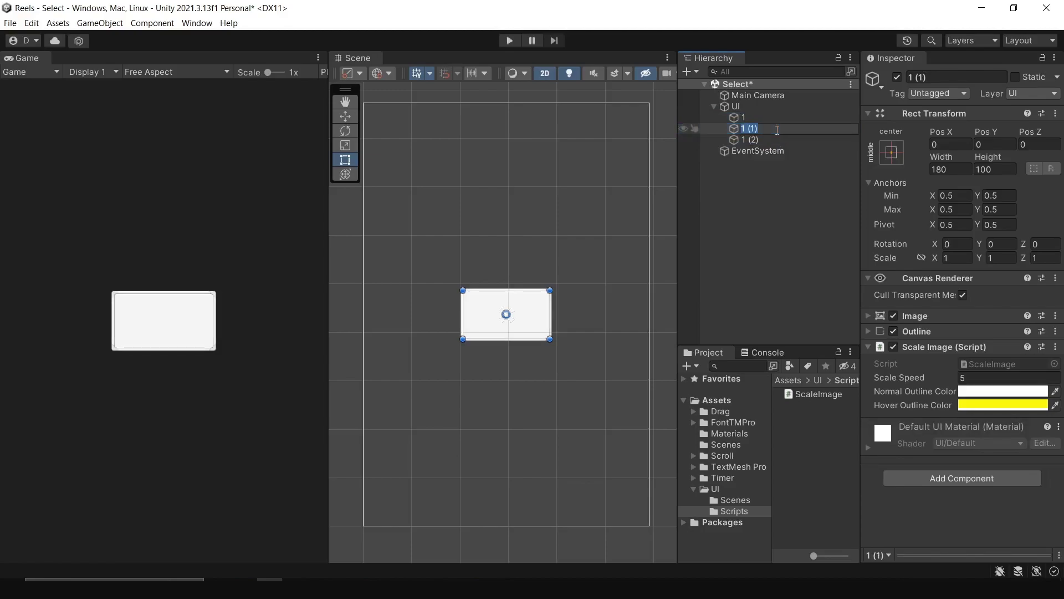
type("2")
key("Return")
left_click(775, 140)
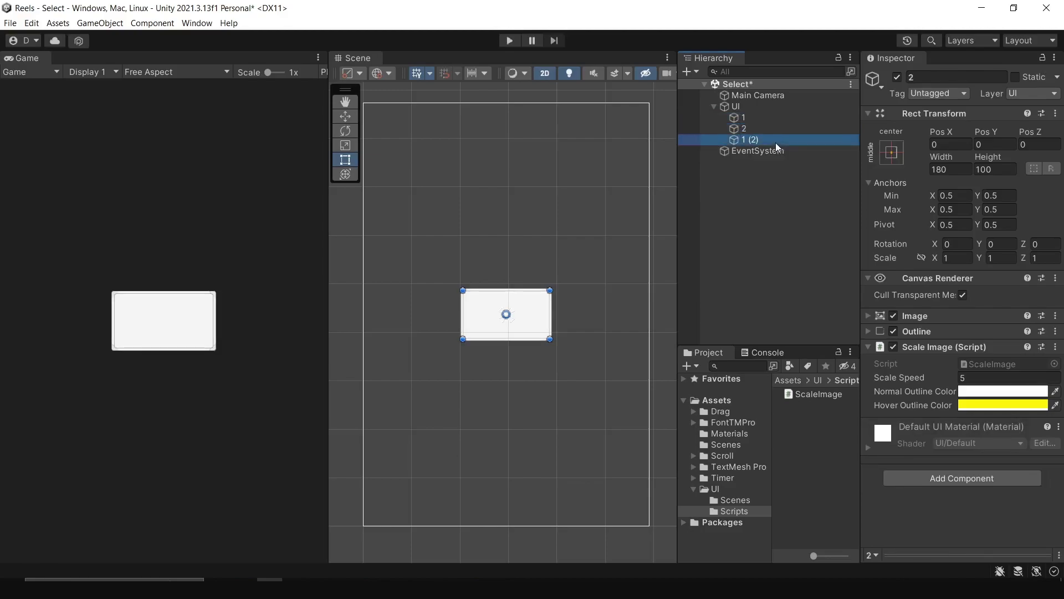
left_click(776, 142)
type("3")
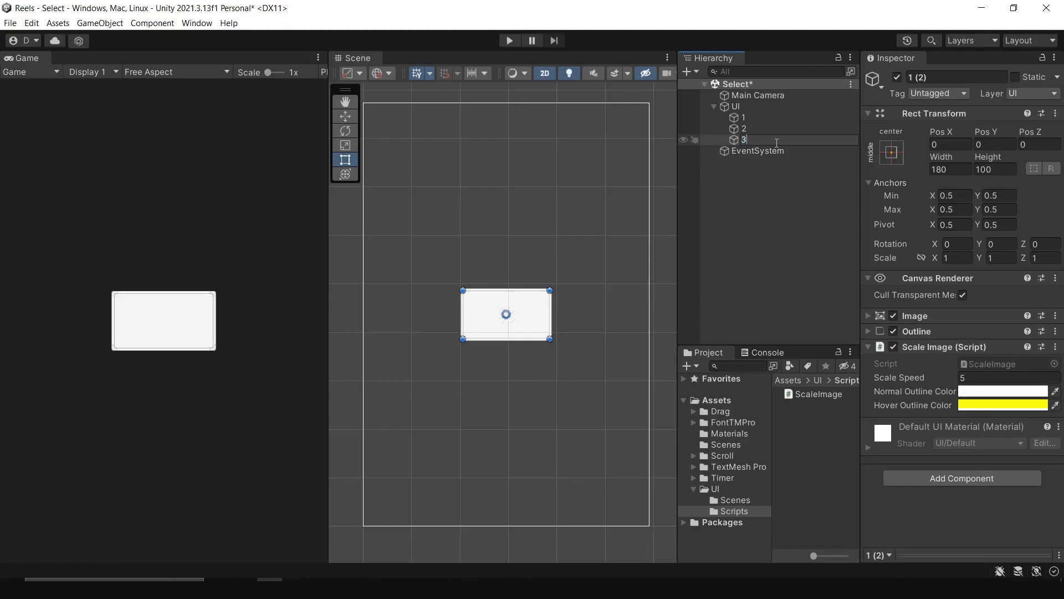
key("Return")
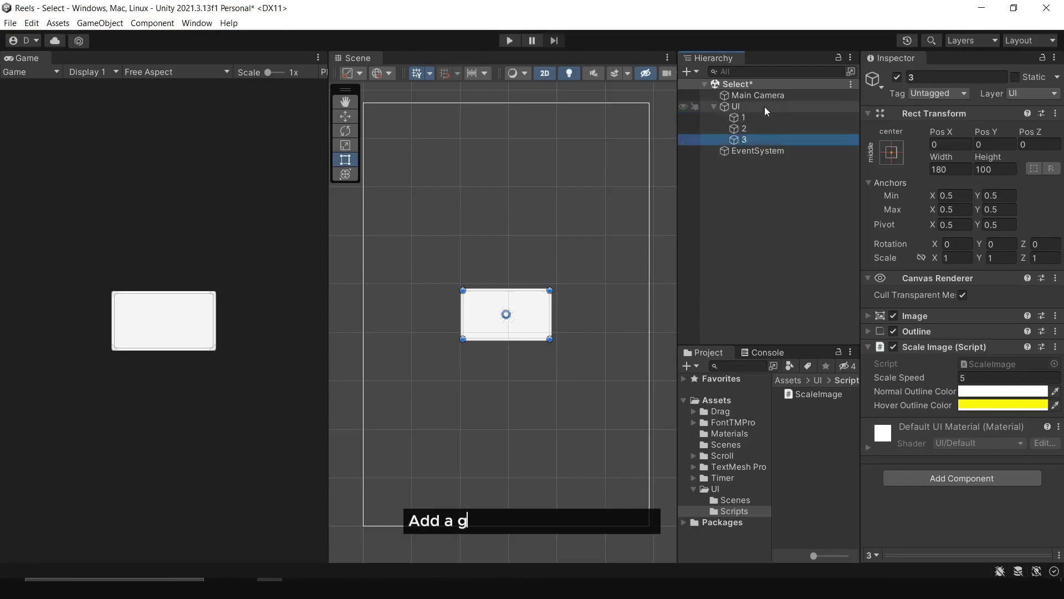
- Add a Grid Layout Group to the UI canvas with cell width 180
left_click(764, 106)
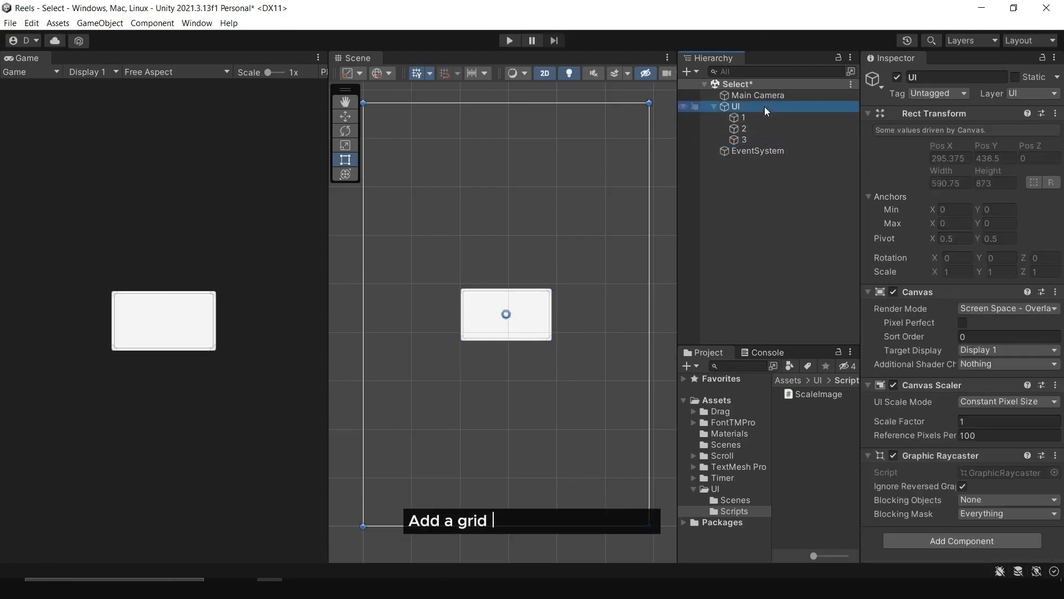
left_click(903, 543)
type("out")
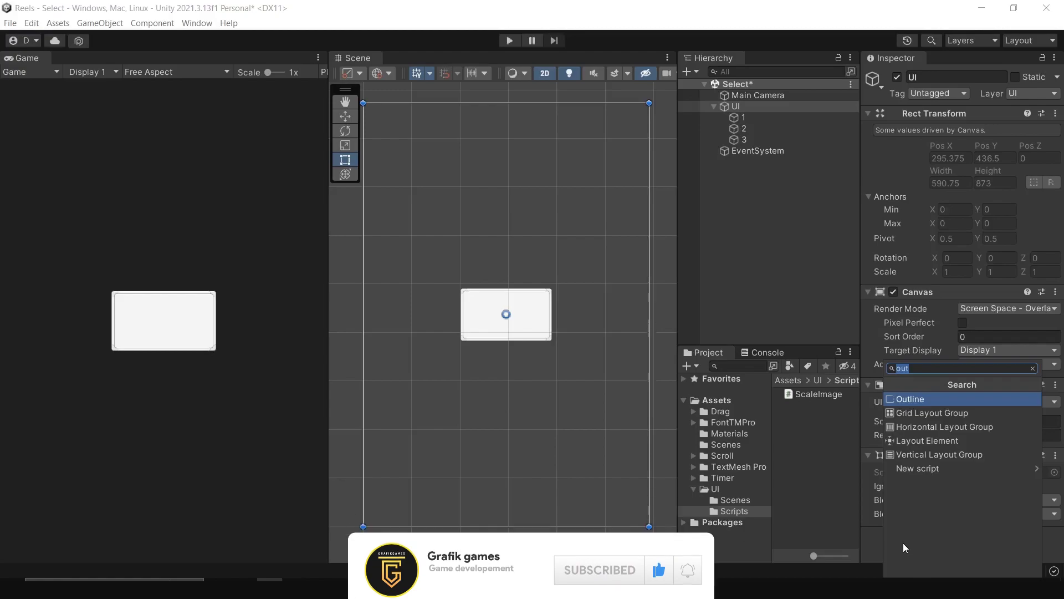
left_click(1000, 415)
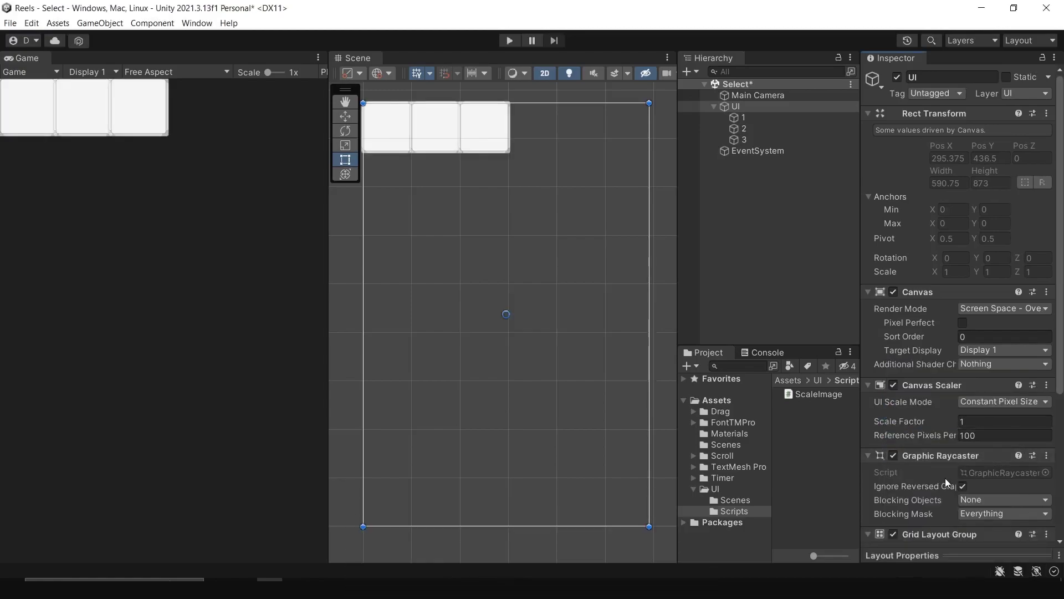
scroll(942, 479, "down", 3)
scroll(938, 480, "down", 3)
scroll(942, 469, "down", 1)
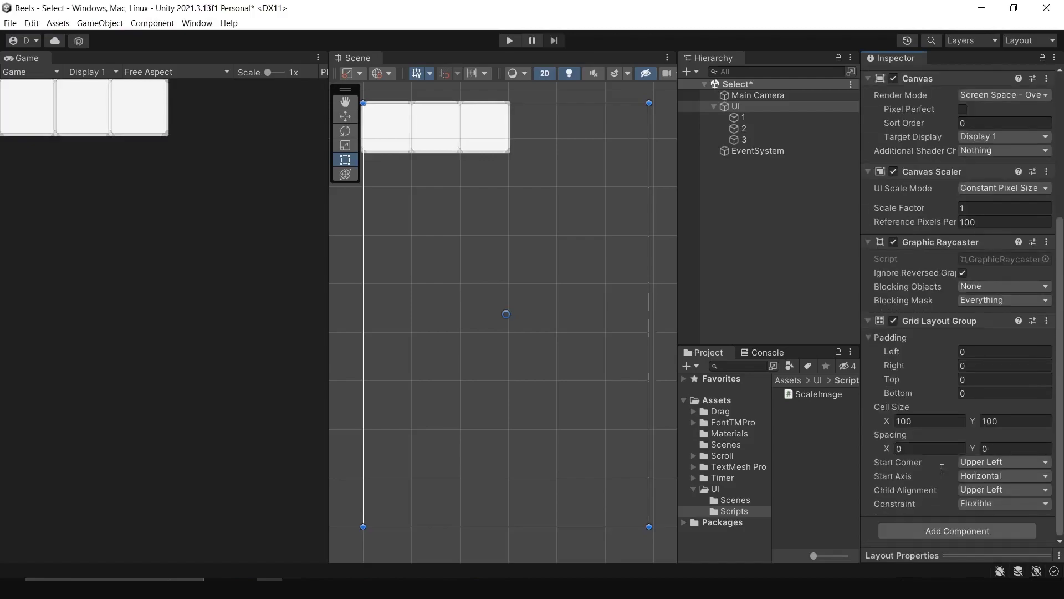
left_click(909, 420)
type("18")
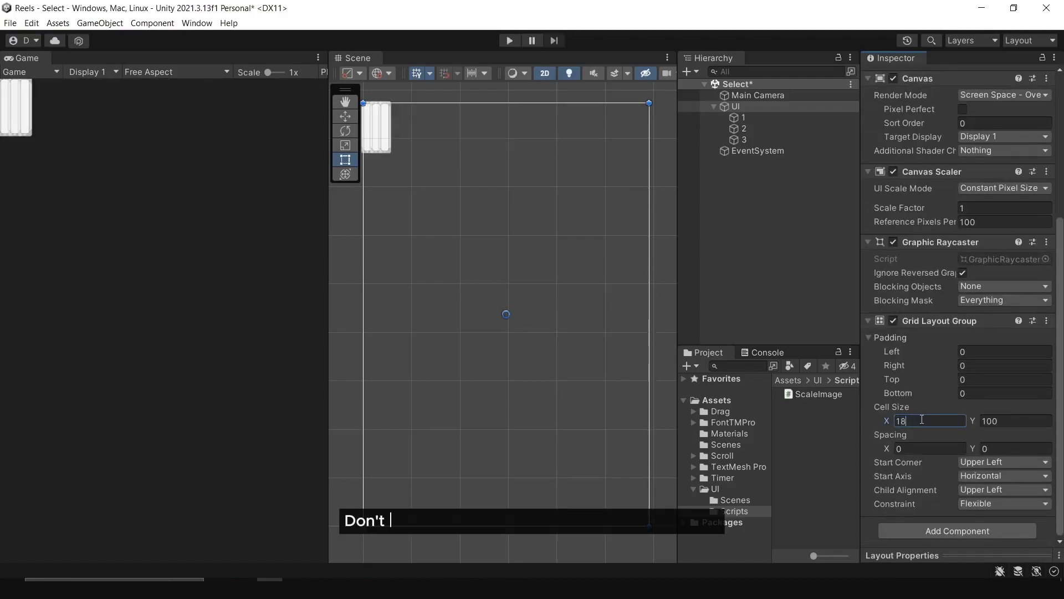
type("0")
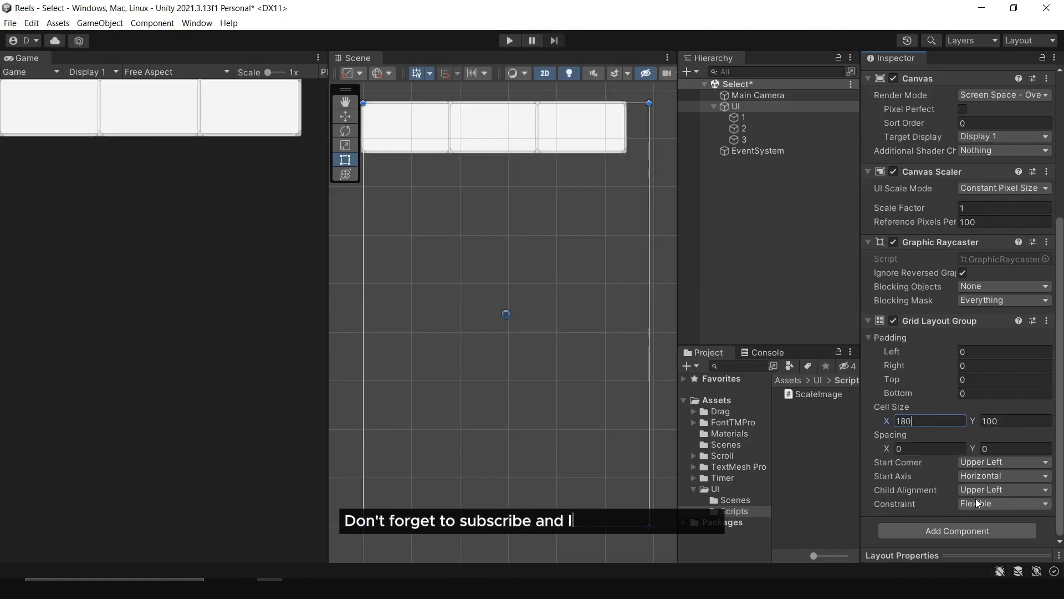
- Set child alignment Middle Center, Fixed Column Count 1, and vertical spacing 25
left_click(1005, 487)
left_click(990, 436)
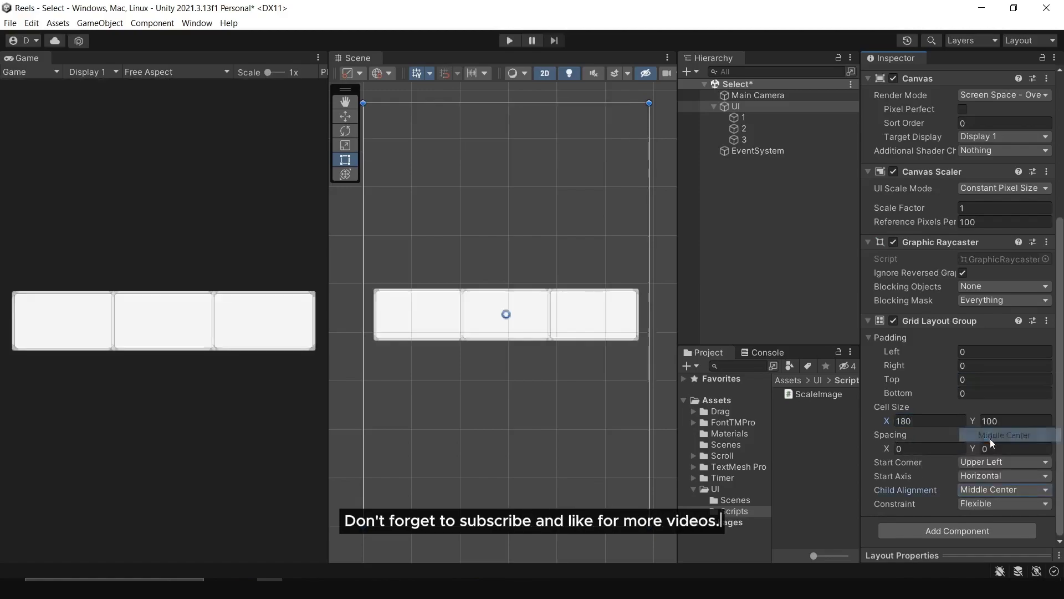
left_click(992, 503)
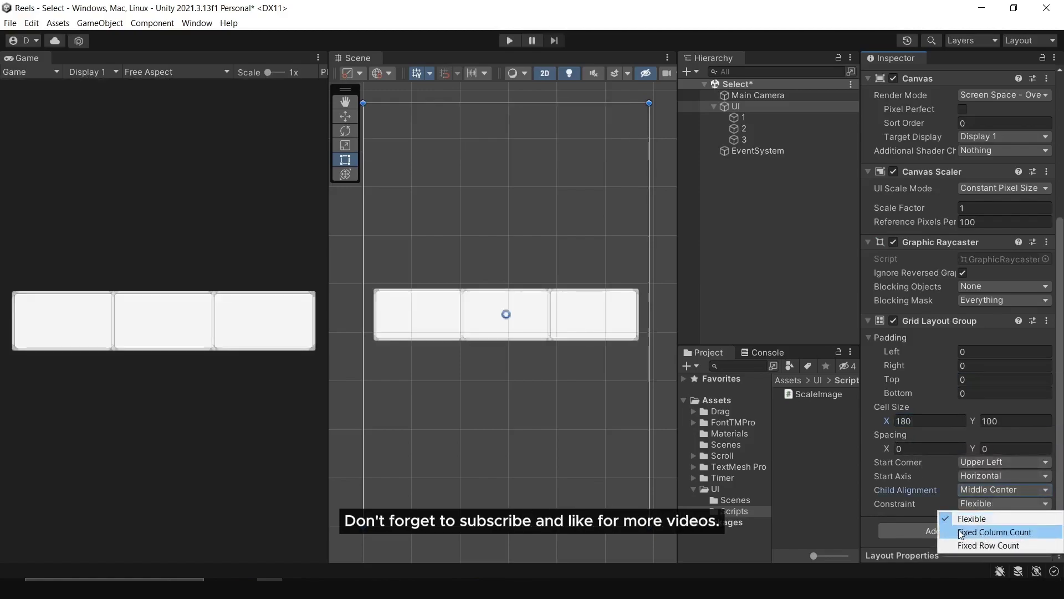
left_click(962, 532)
left_click(992, 515)
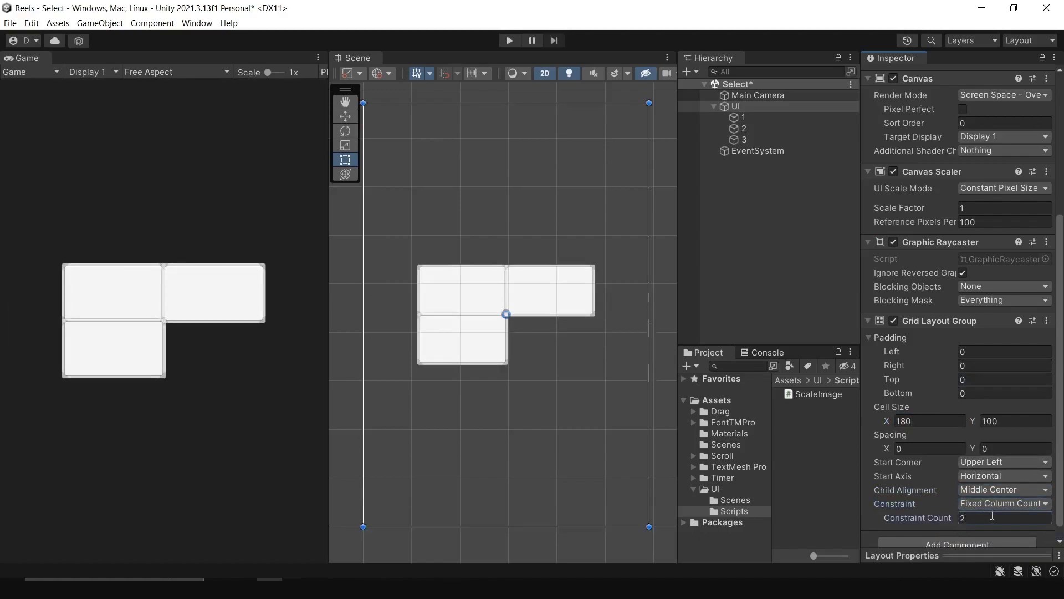
type("1")
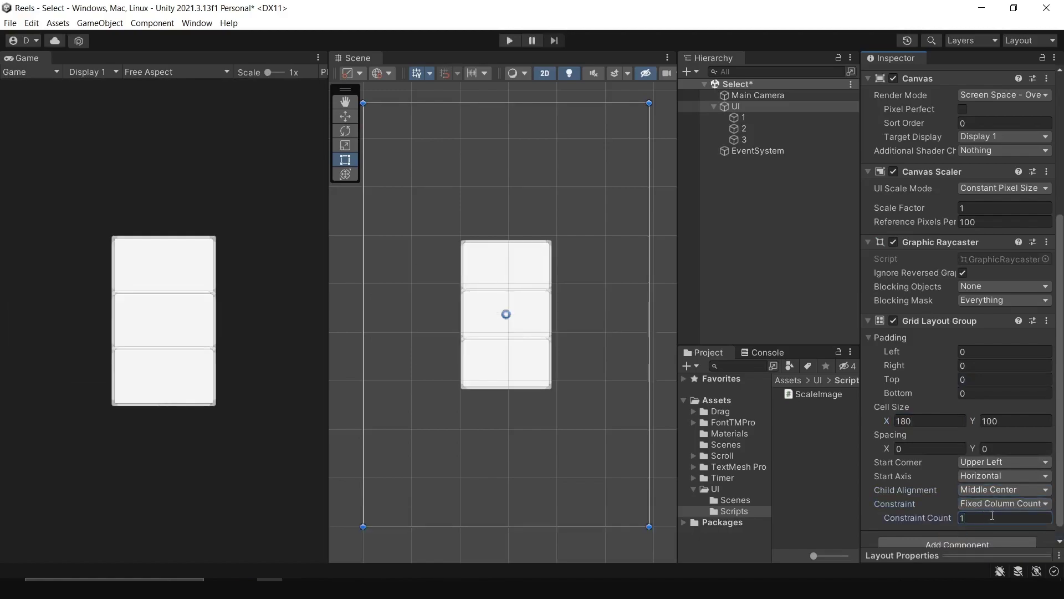
left_click(999, 449)
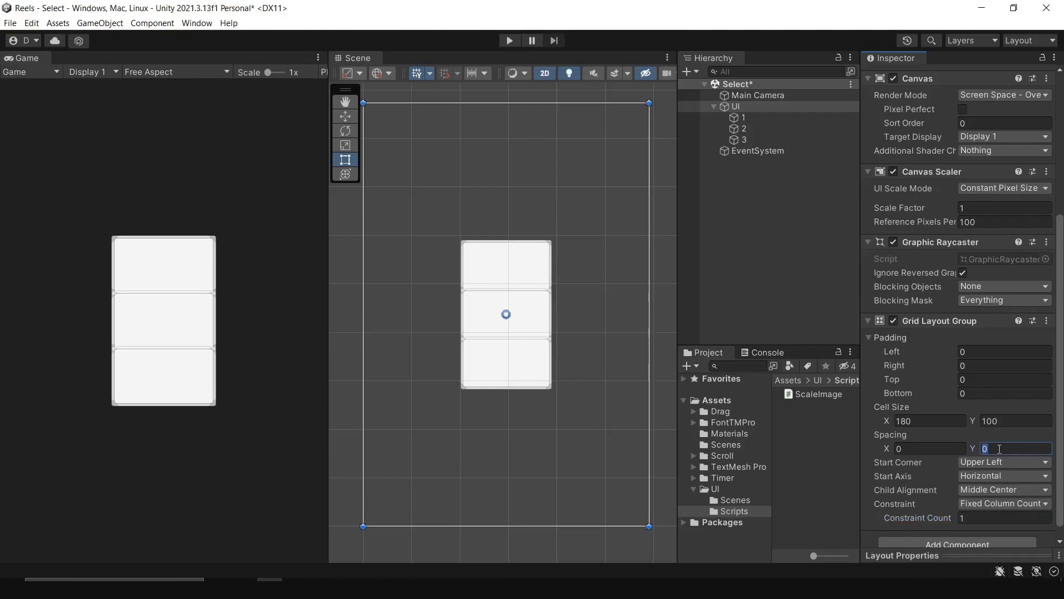
type("256")
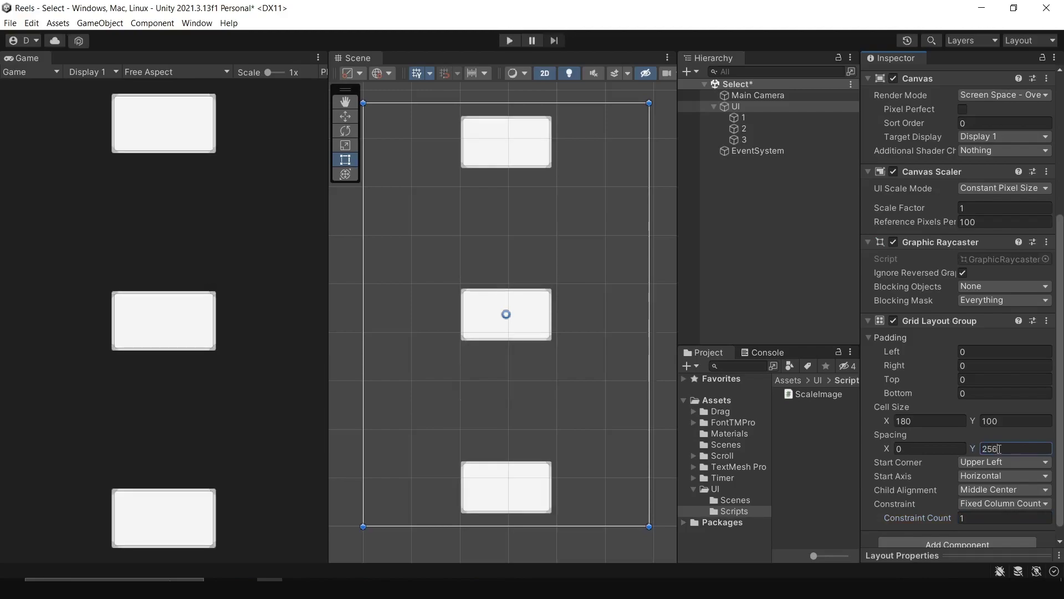
key("BackSpace")
key("BackSpace")
key("BackSpace")
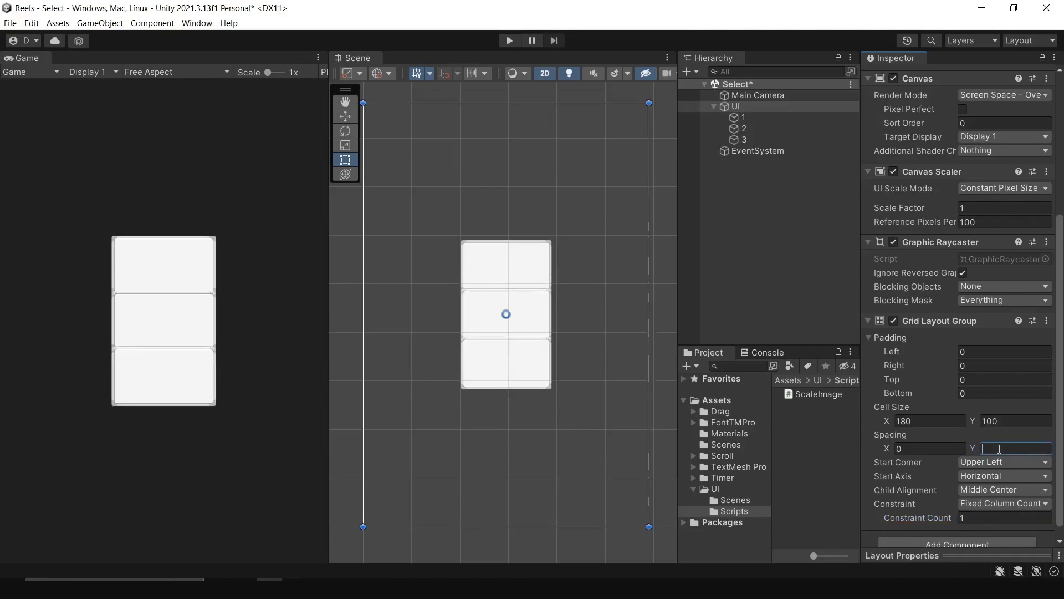
type("25")
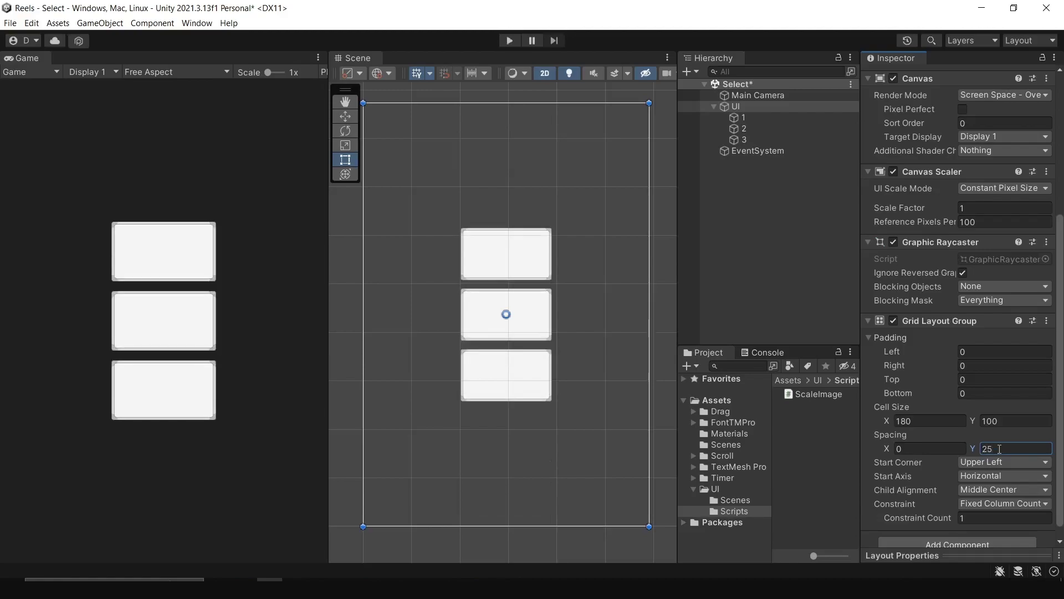
left_click(867, 341)
- Collapse the UI canvas components, save the Select scene with Ctrl+S, and deselect
left_click(867, 338)
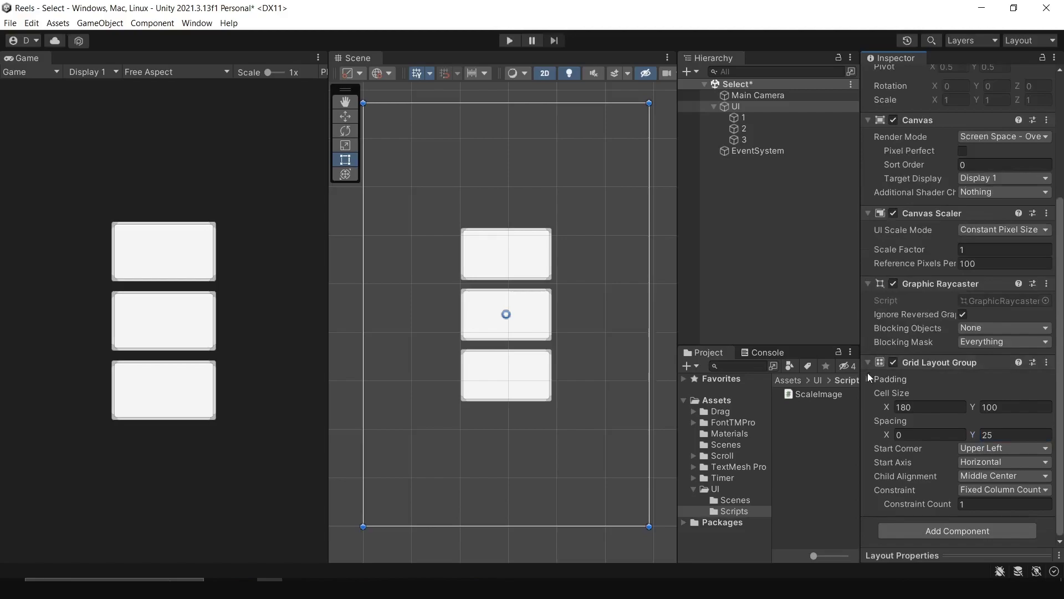
left_click(868, 361)
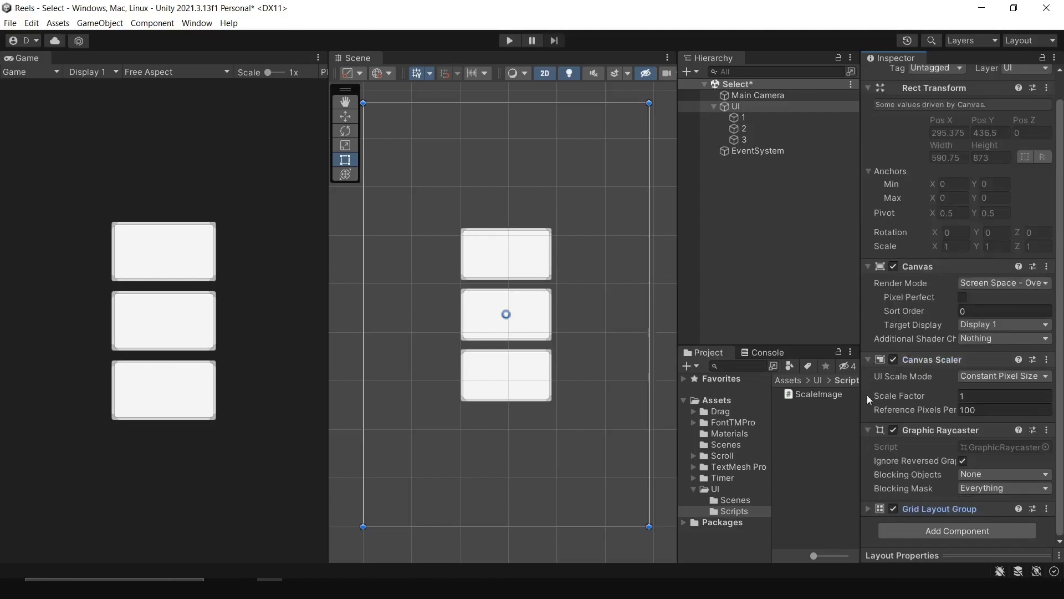
left_click(865, 435)
left_click(868, 379)
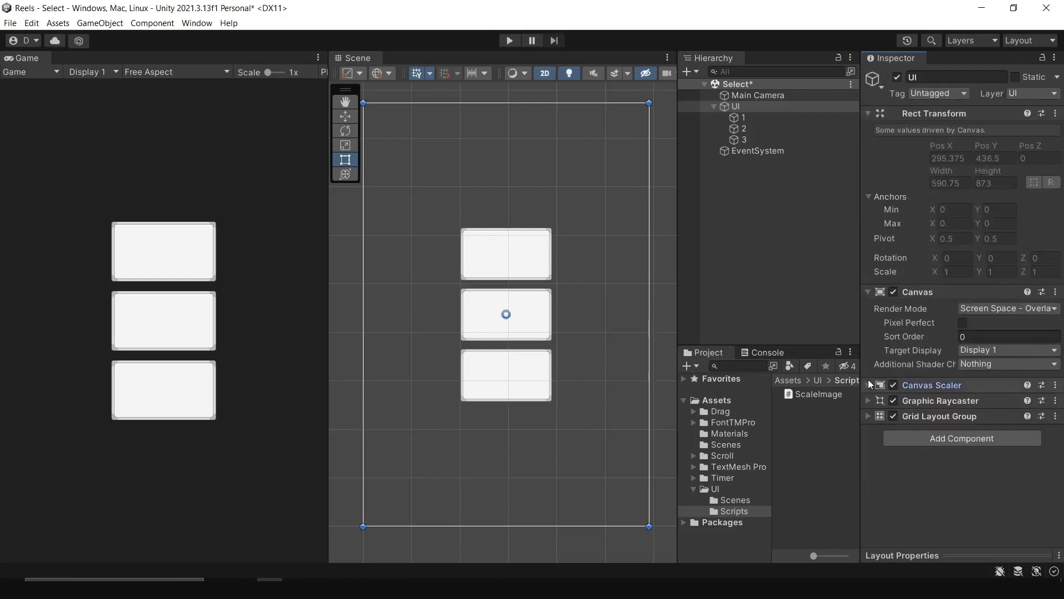
left_click(870, 292)
left_click(868, 114)
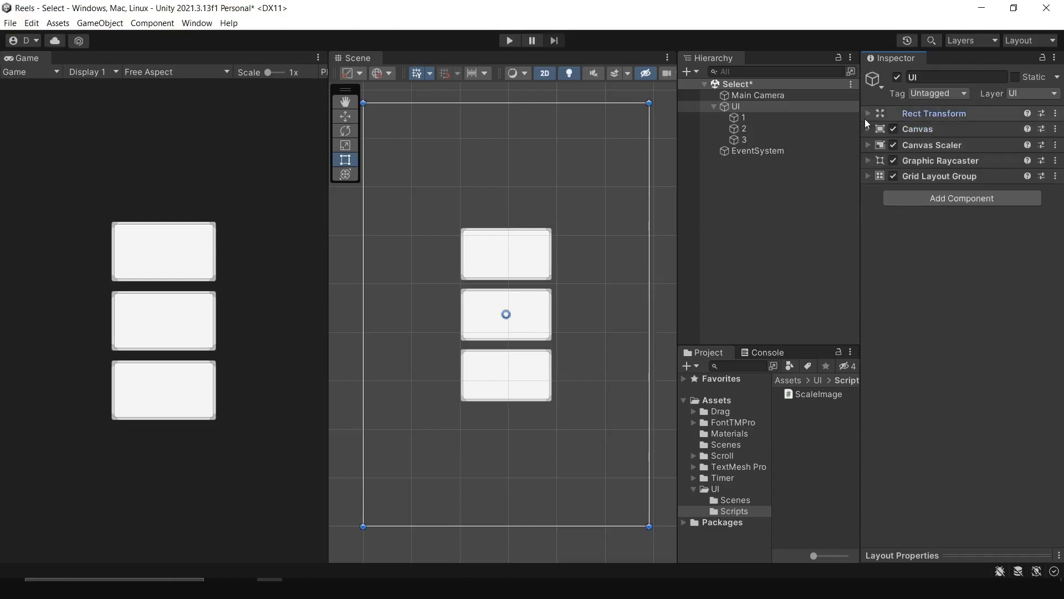
key("ctrl+s")
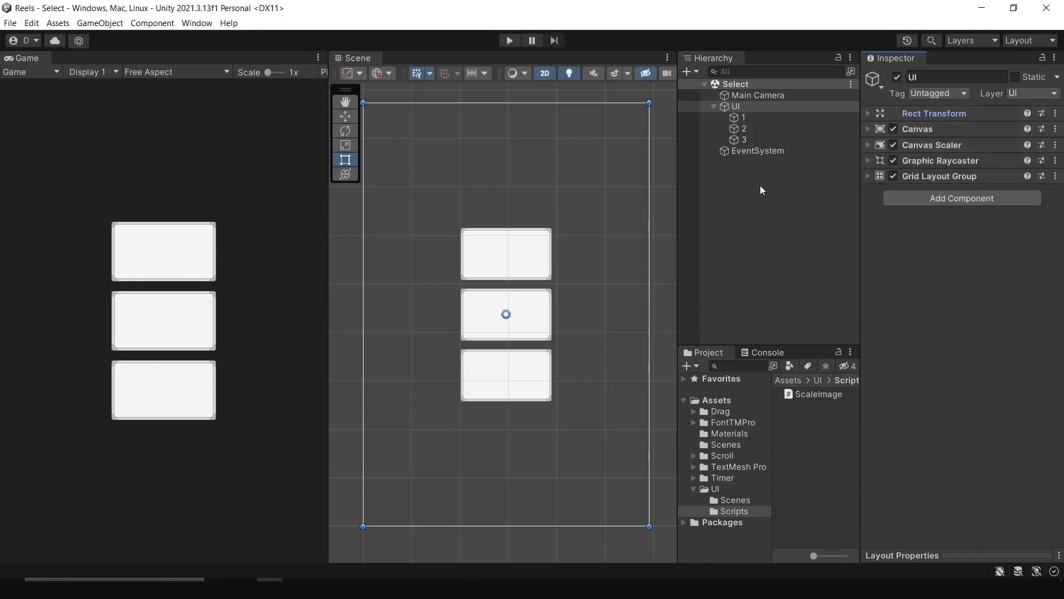
left_click(761, 189)
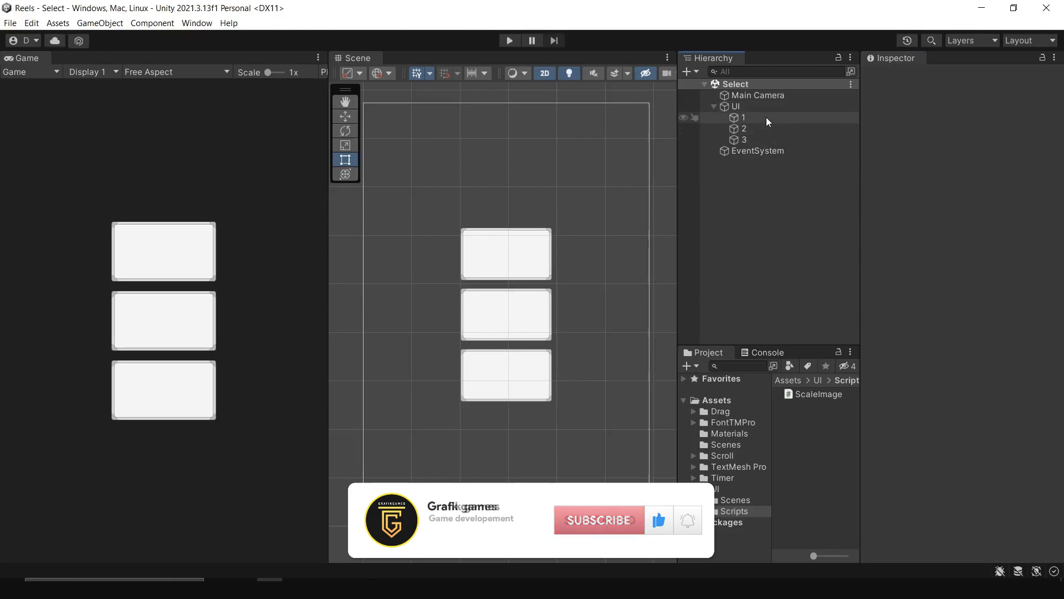
- Open ScaleImage.cs in VS Code and review its using lines and originalScale/targetScale fields
double_click(824, 395)
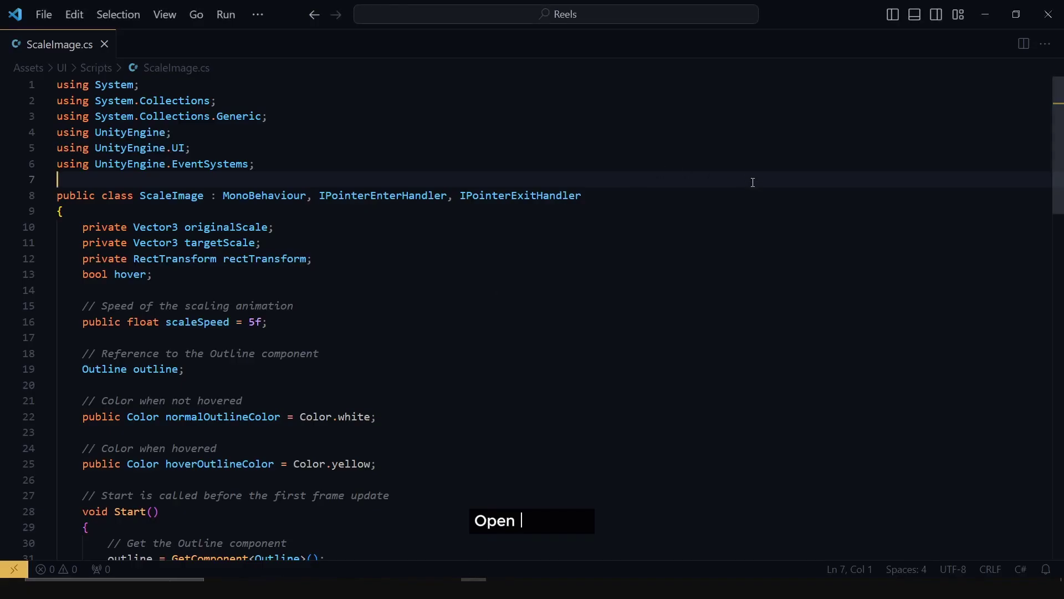
left_click(282, 150)
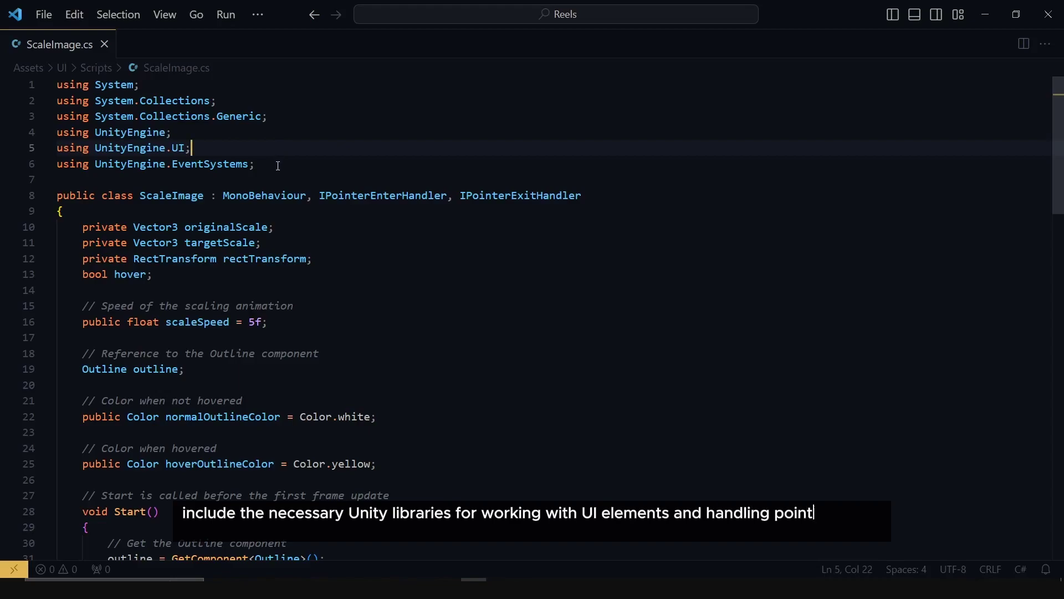
left_click(279, 166)
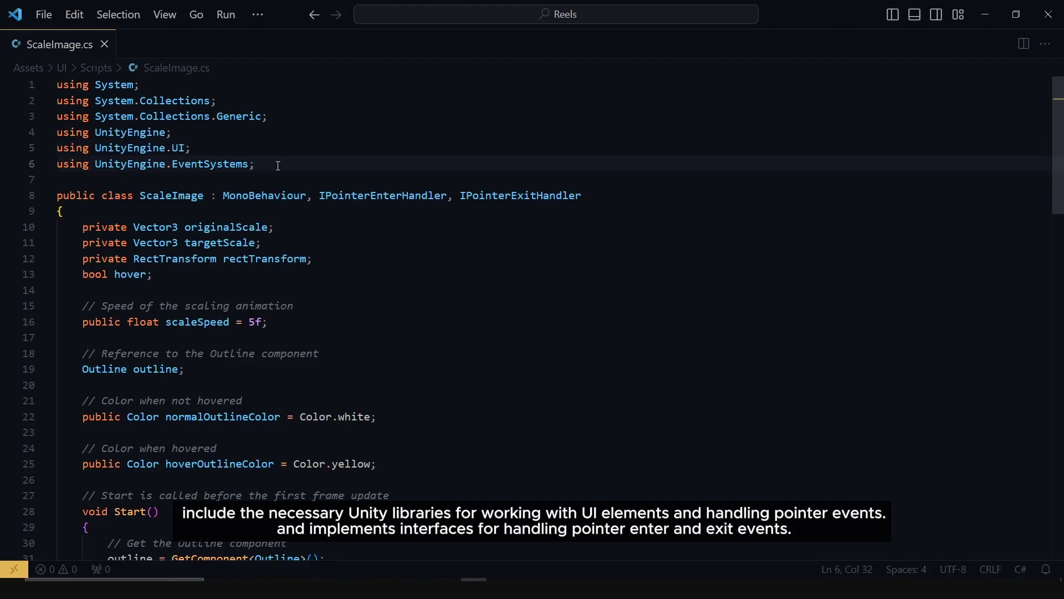
left_click(294, 230)
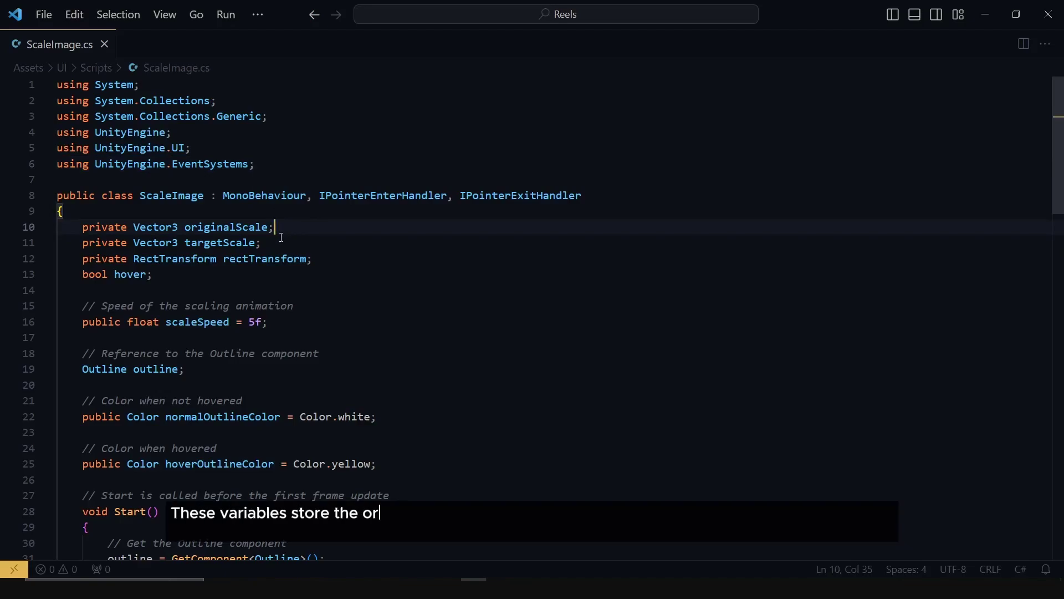
left_click(279, 242)
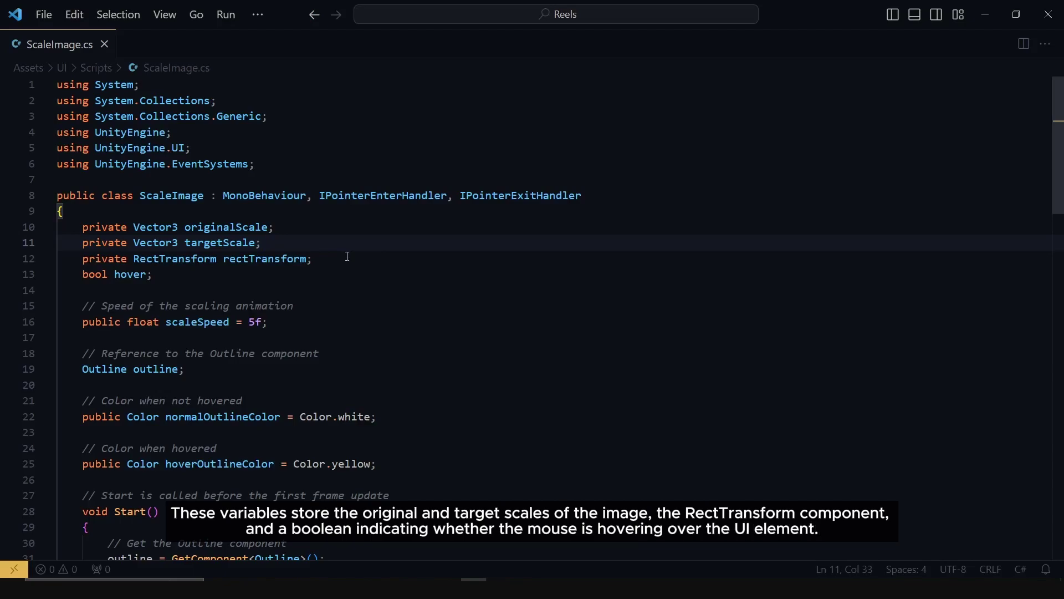
- Review the hover flag, scaleSpeed of 5, Outline reference and white normal outline colour
left_click(286, 274)
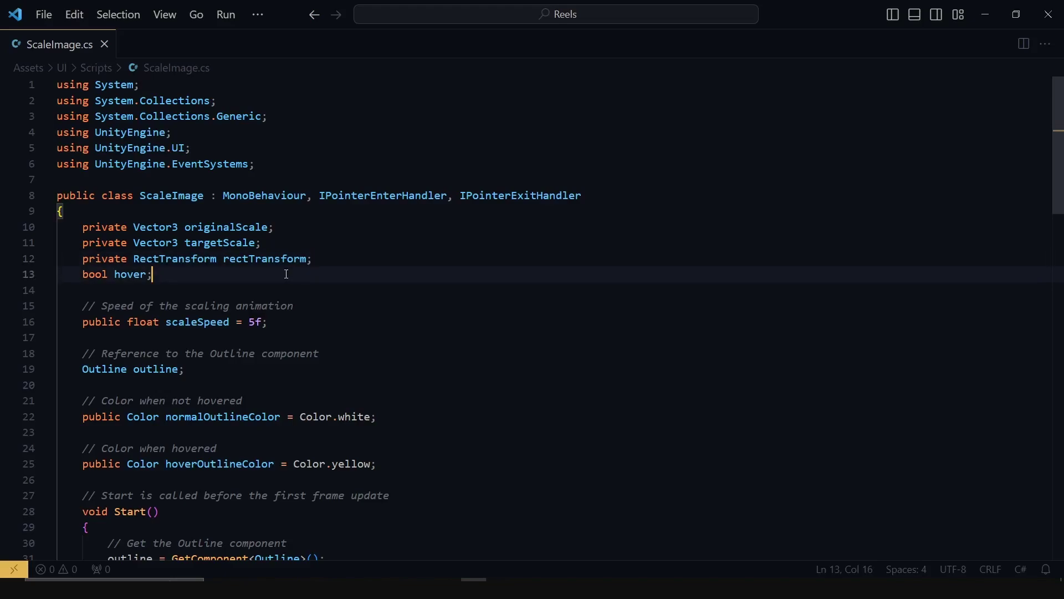
left_click(297, 324)
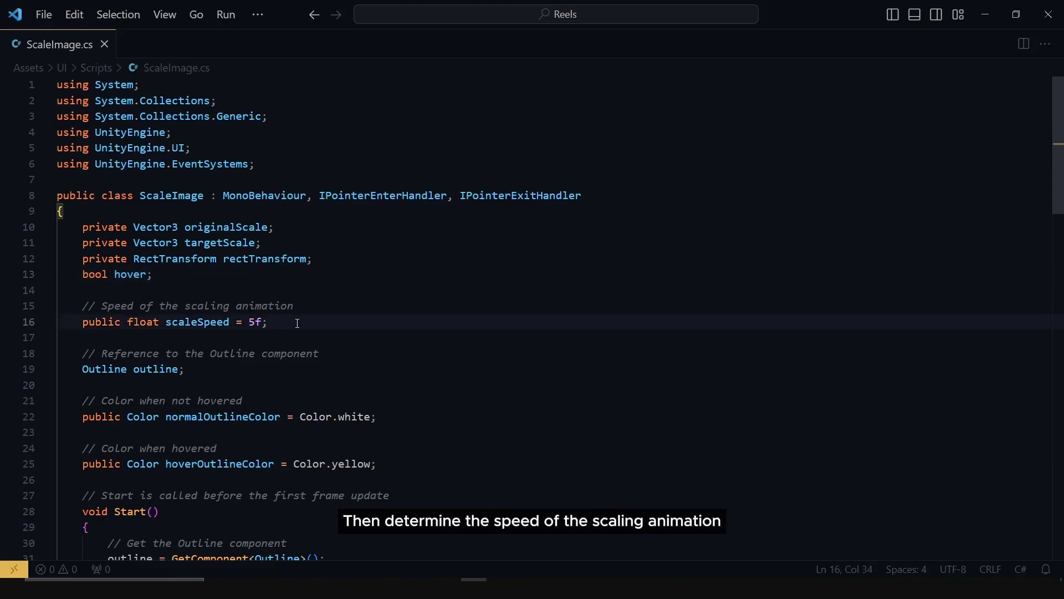
left_click(277, 366)
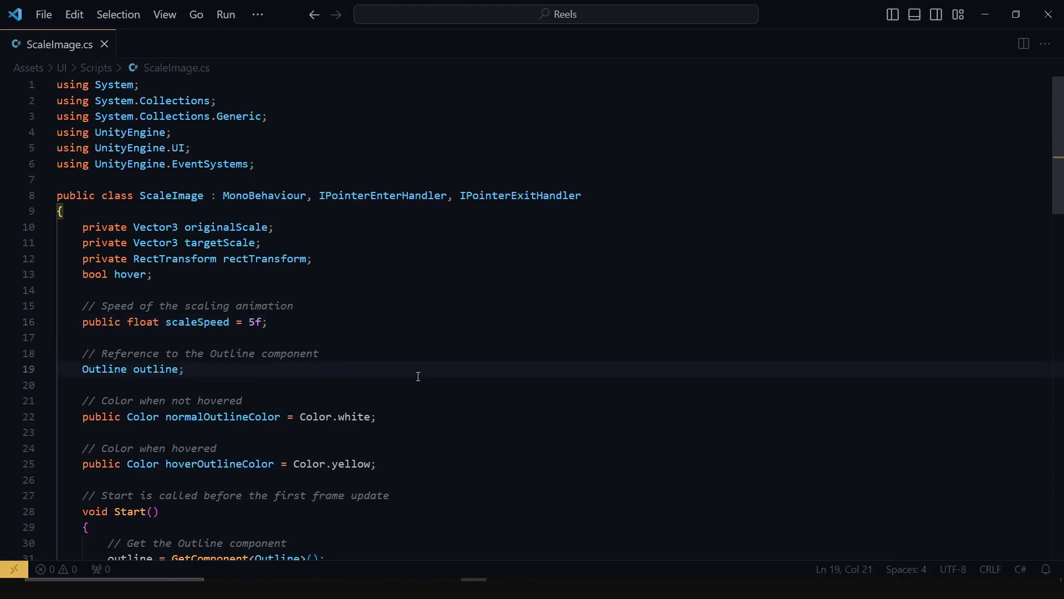
left_click(431, 416)
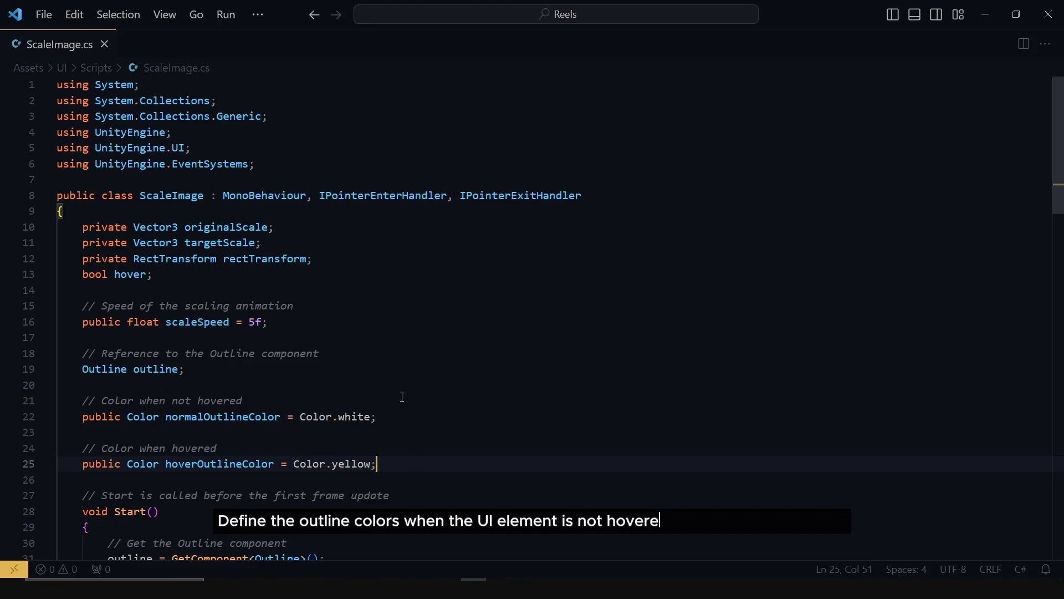
scroll(380, 366, "down", 7)
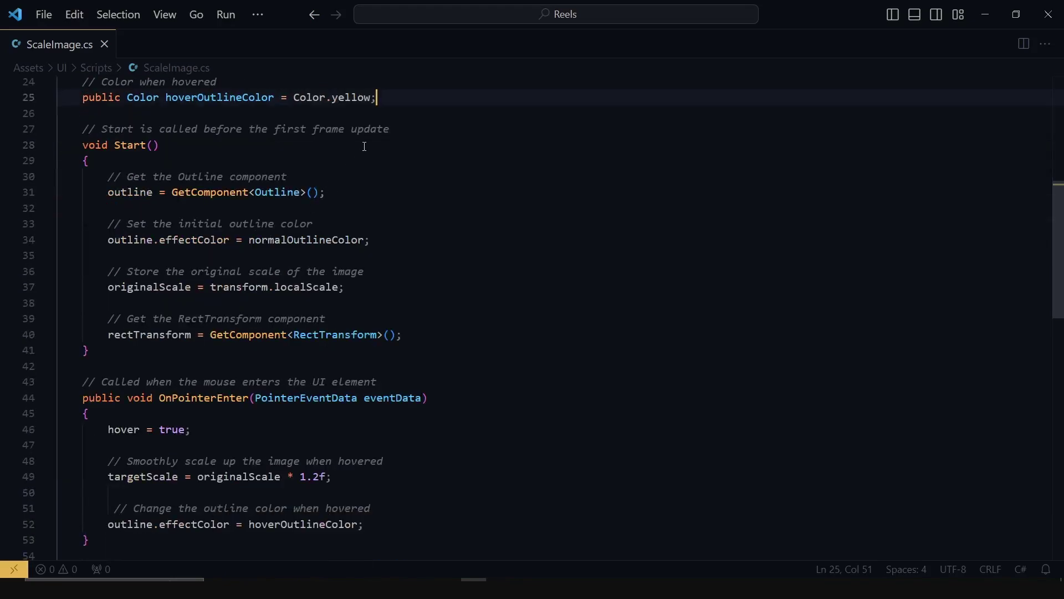
left_click(364, 146)
left_click(371, 191)
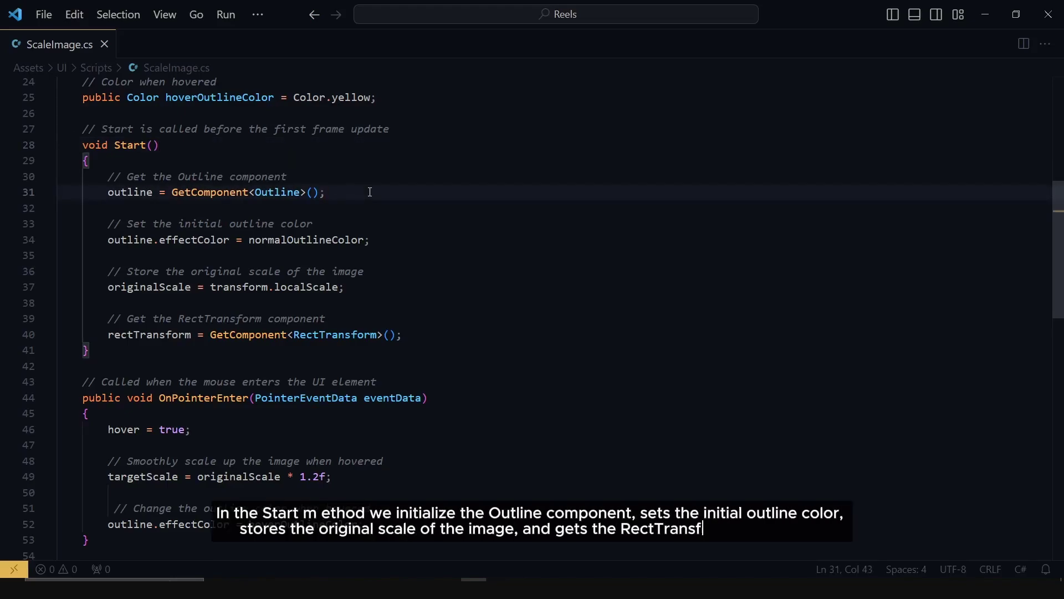
left_click(391, 237)
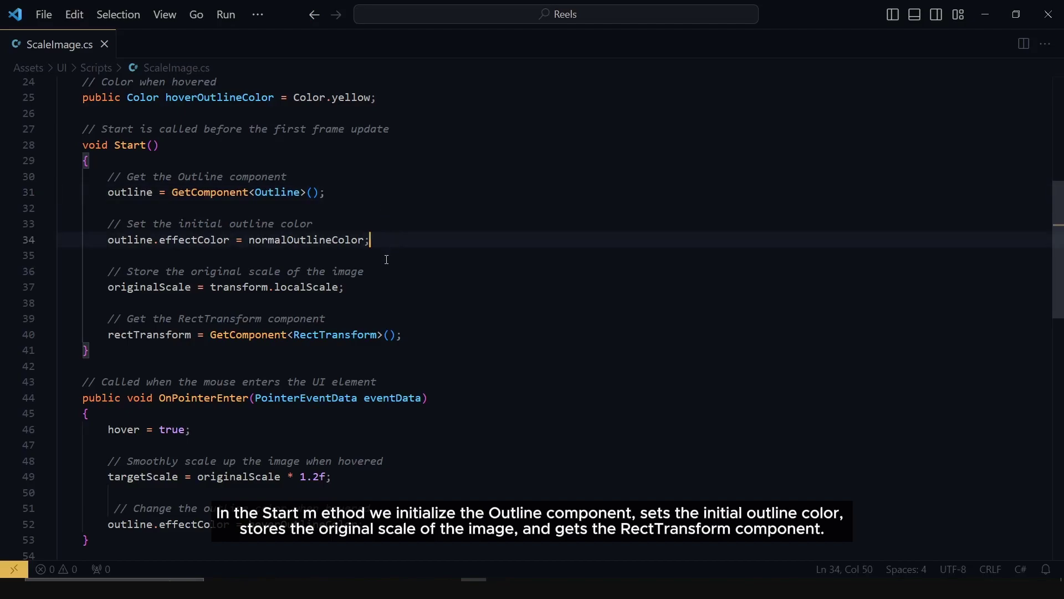
left_click(396, 287)
left_click(455, 336)
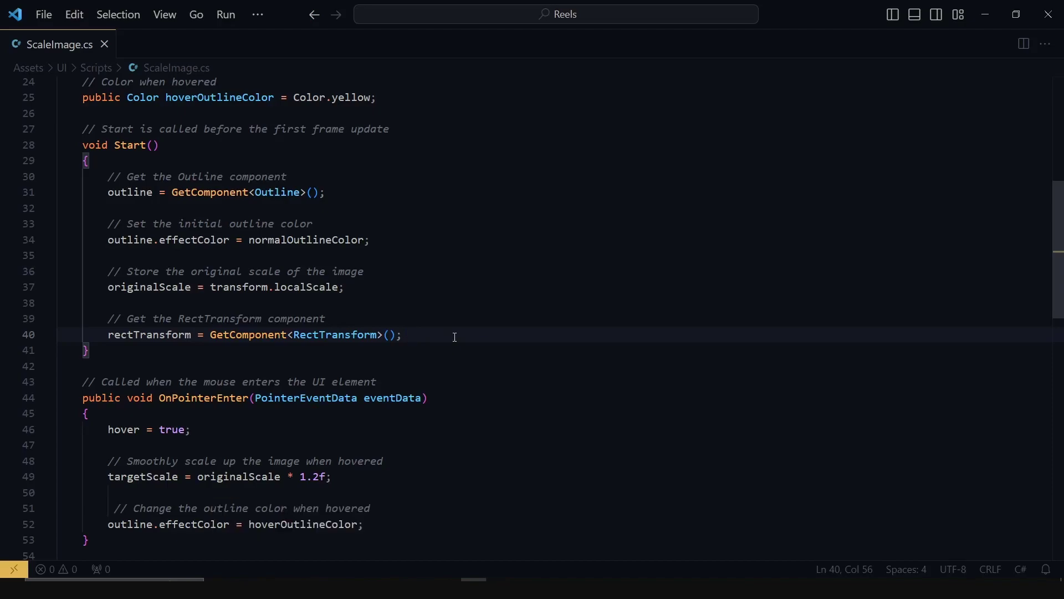
scroll(455, 336, "down", 4)
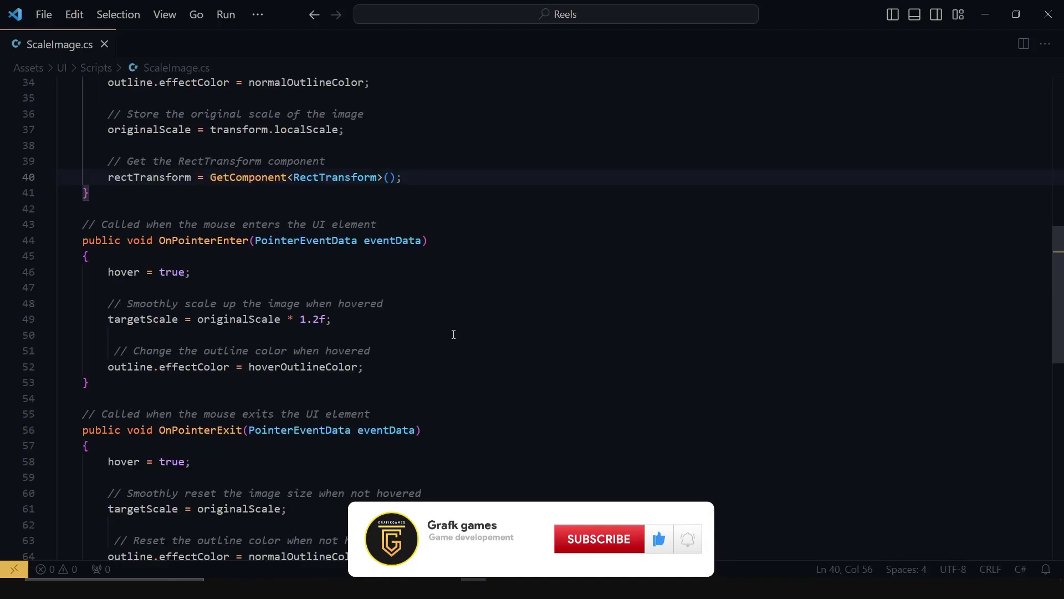
scroll(441, 206, "down", 1)
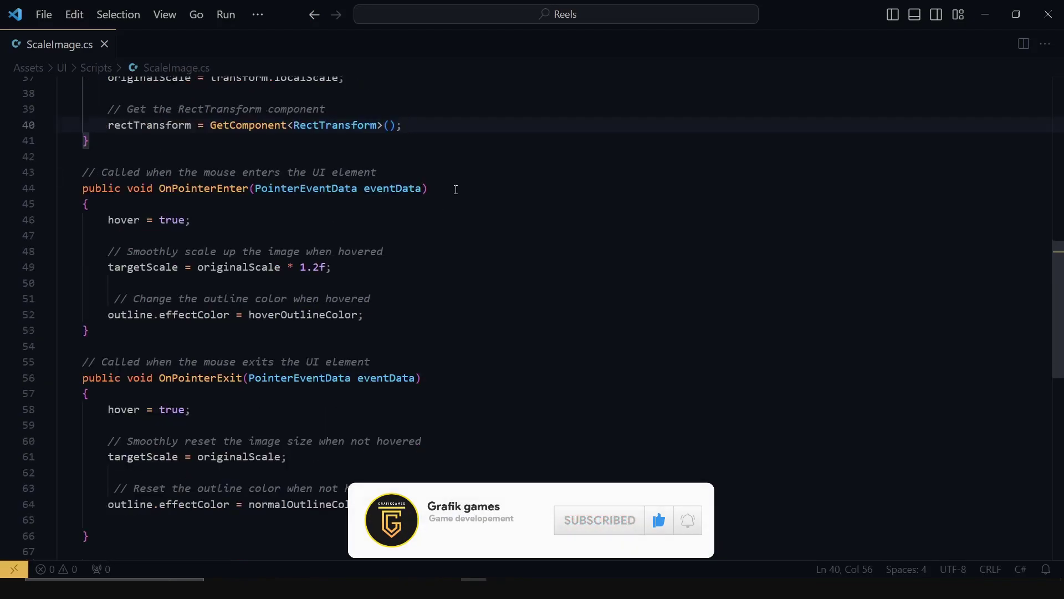
left_click(456, 189)
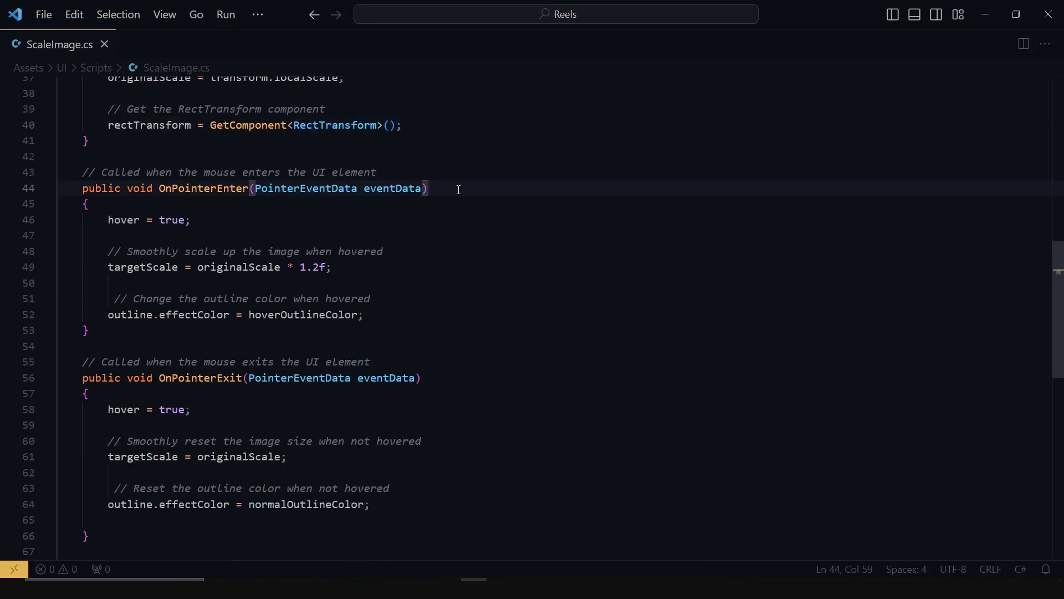
left_click(430, 219)
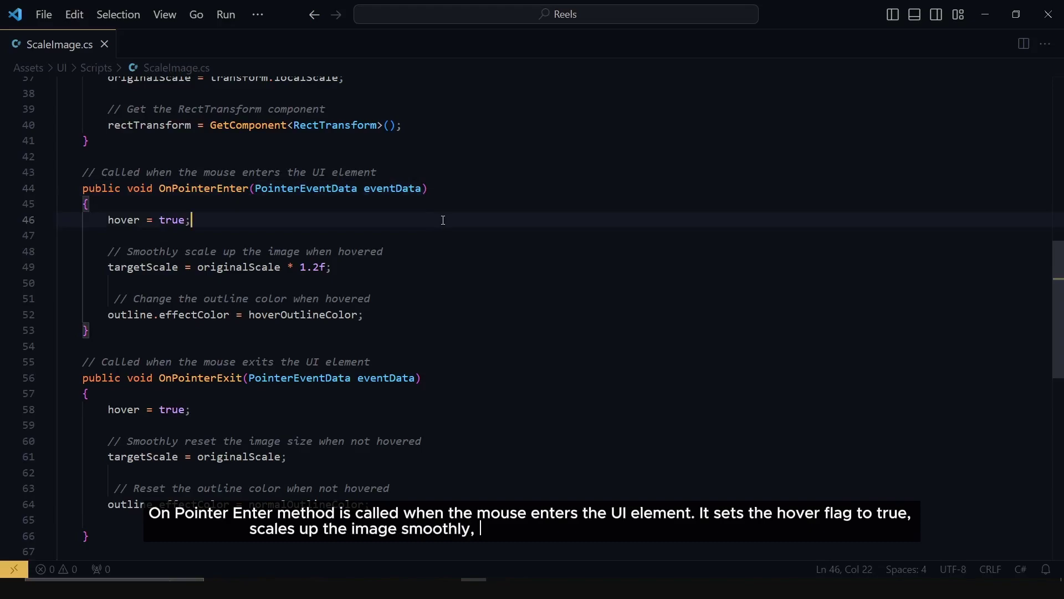
left_click(420, 267)
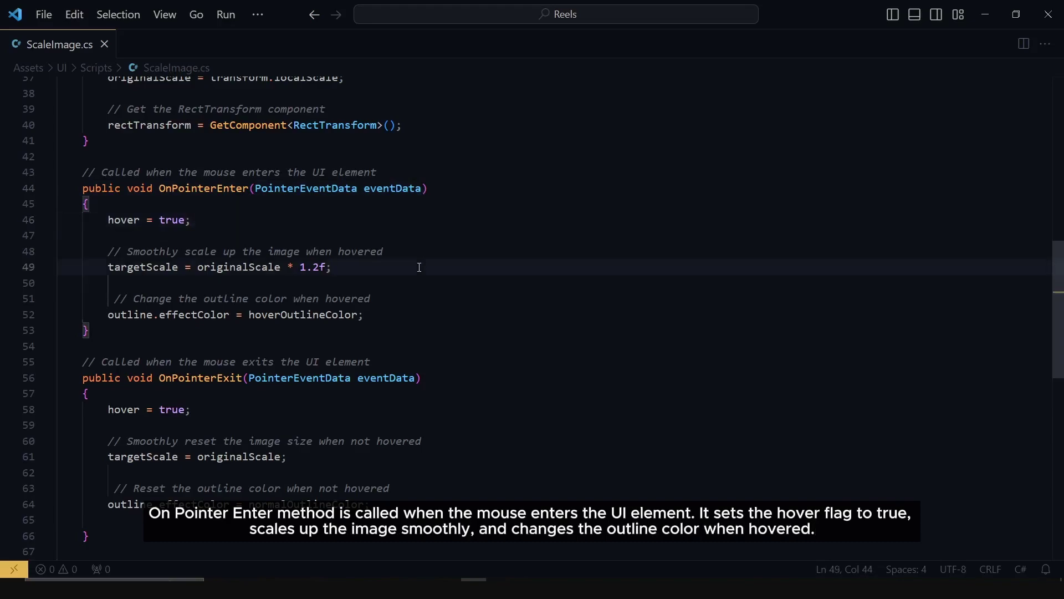
left_click(430, 314)
scroll(496, 353, "down", 2)
left_click(467, 272)
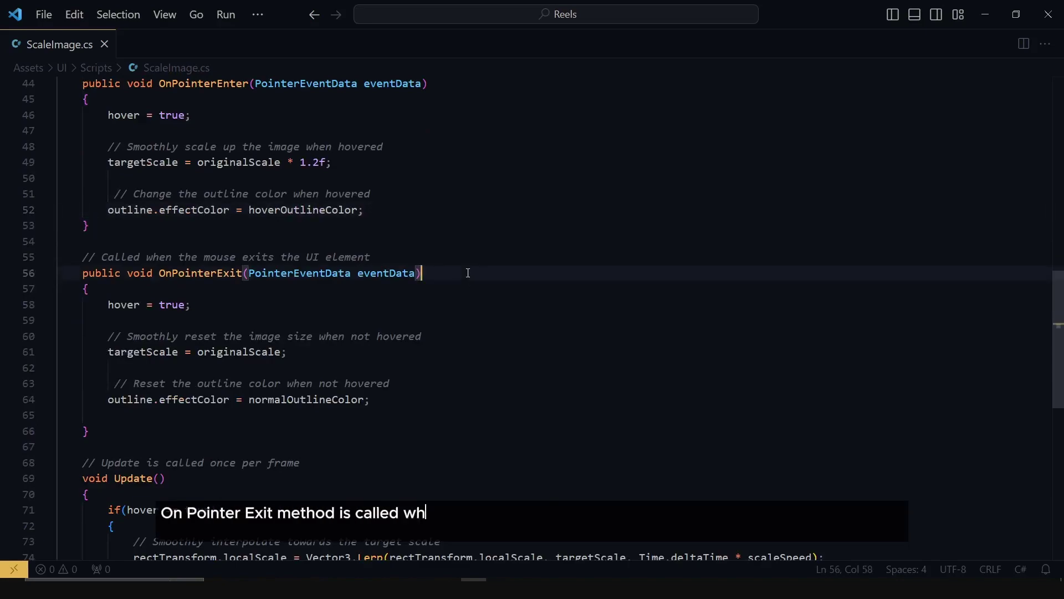
left_click(461, 301)
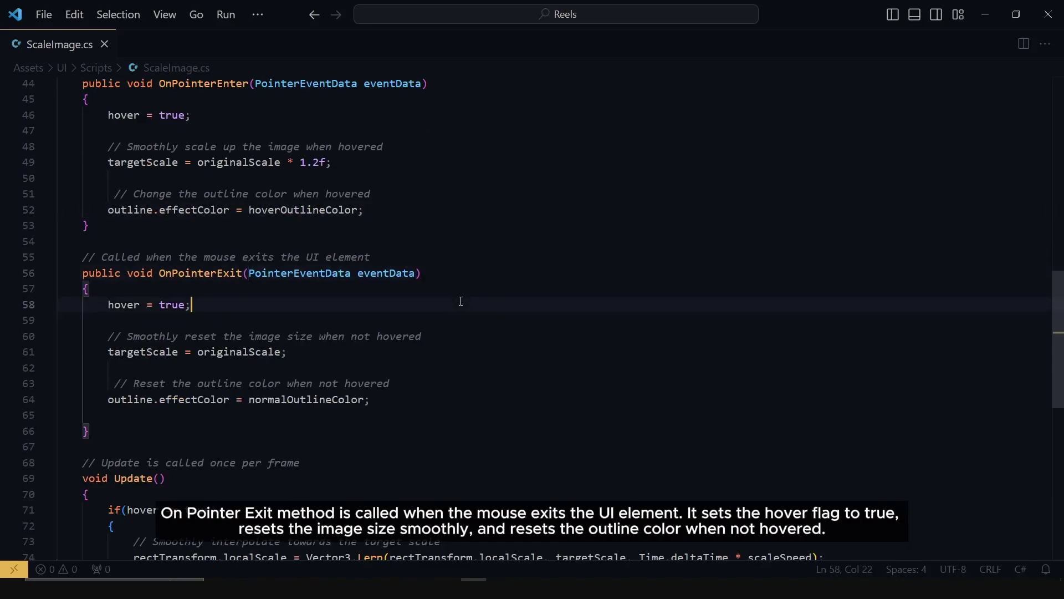
left_click(476, 351)
left_click(431, 402)
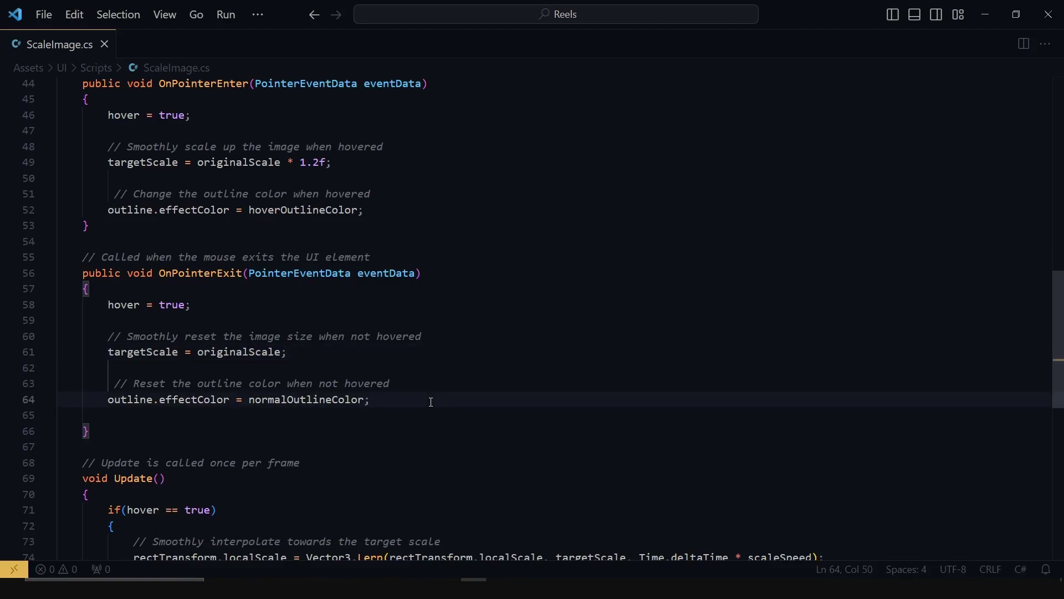
scroll(461, 410, "down", 2)
left_click(317, 376)
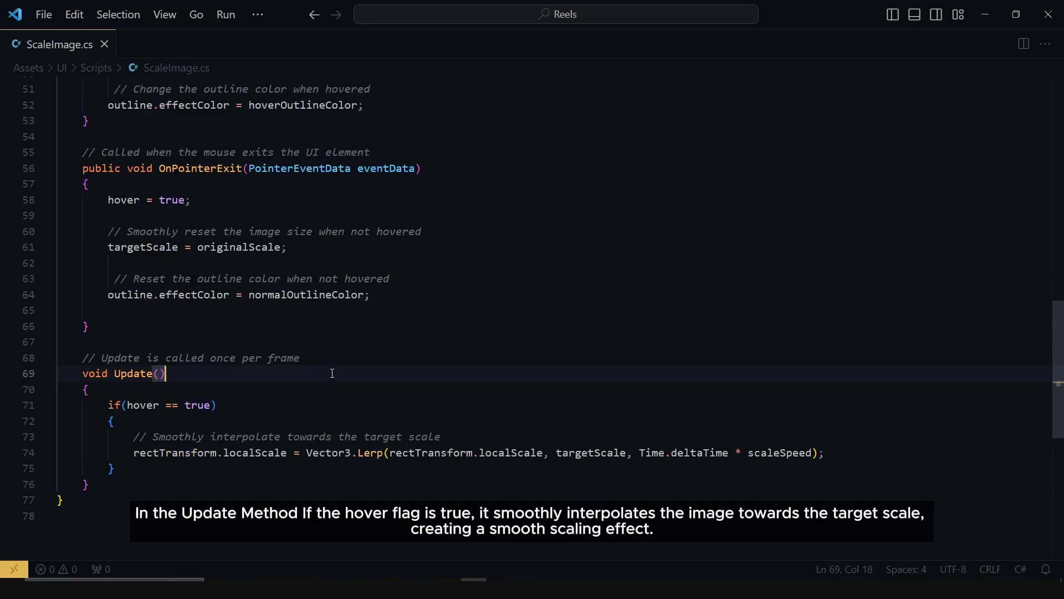
left_click(297, 408)
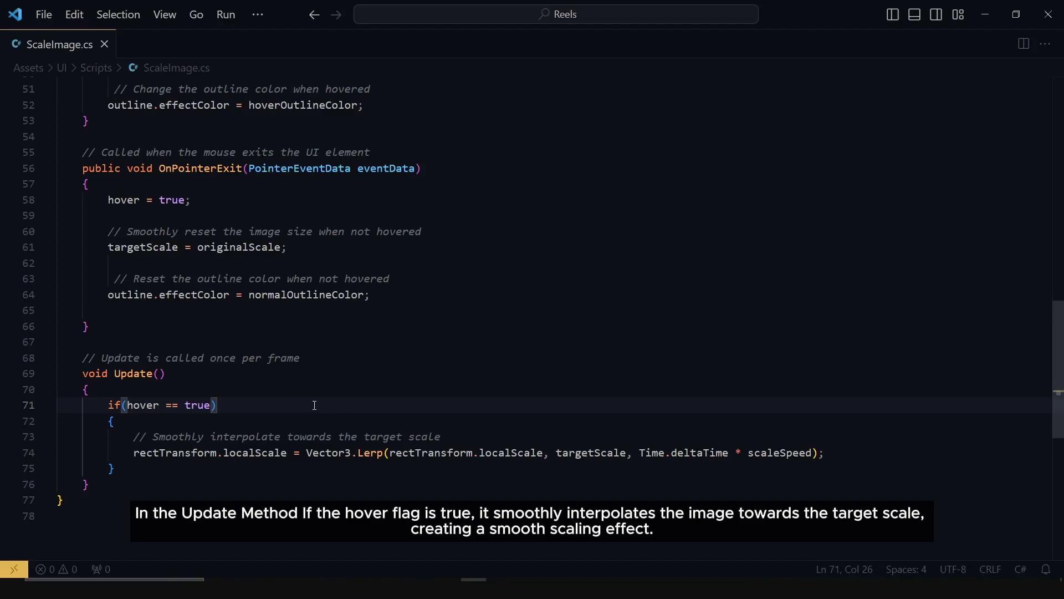
left_click(877, 456)
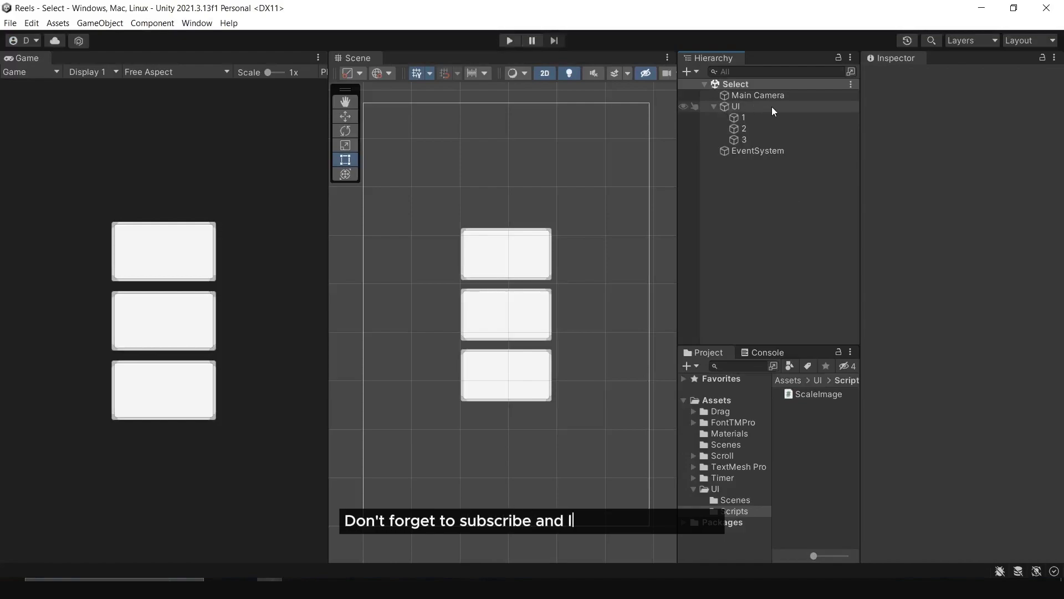
- Enter Play mode to test the card hover effect in the Game view
left_click(510, 39)
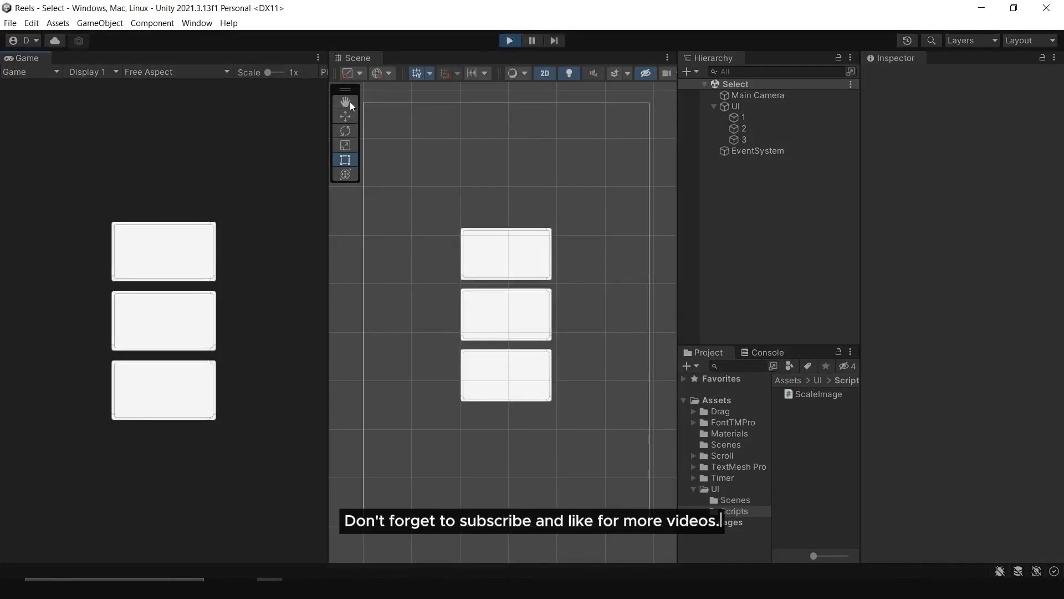